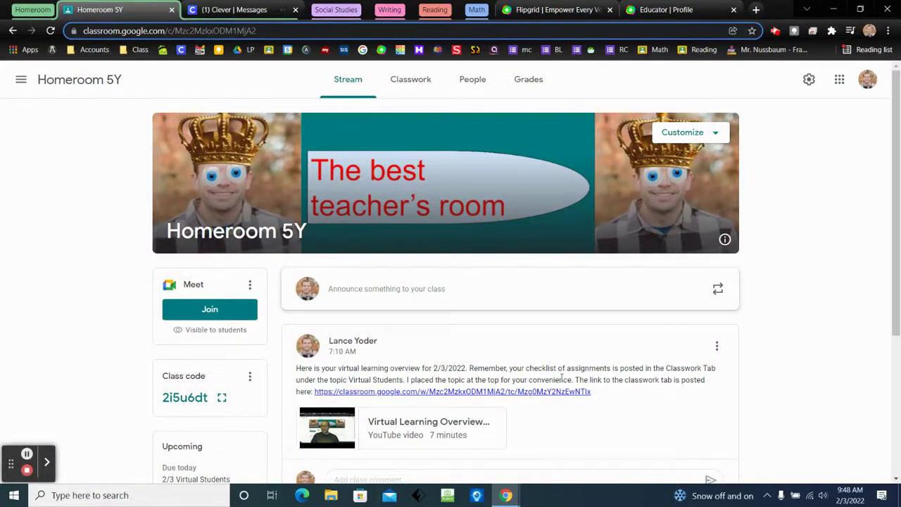
- Play and pause the Virtual Learning Overview video in the Classroom stream, then close it
scroll(562, 378, "down", 2)
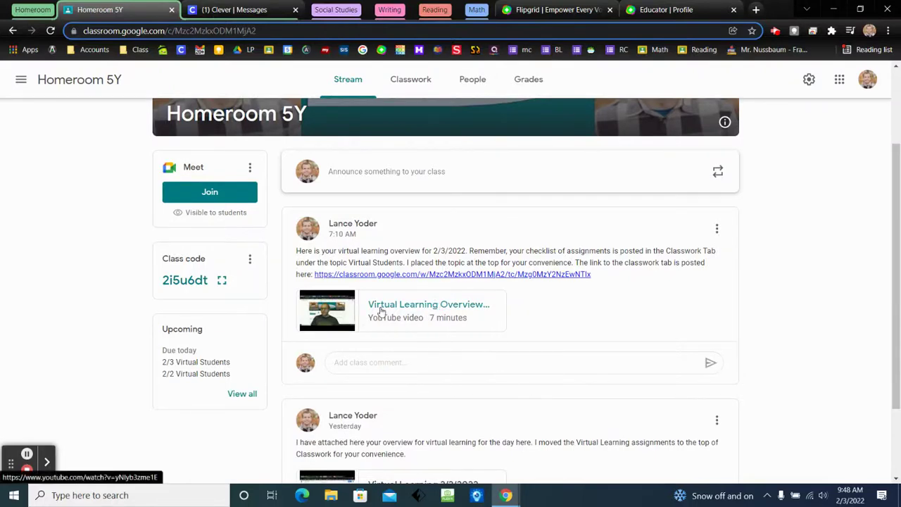
left_click(380, 308)
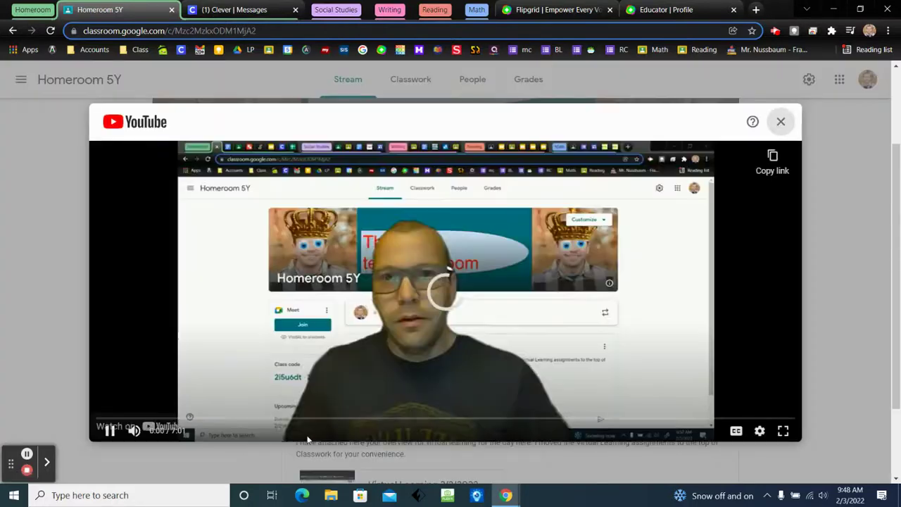
left_click(109, 432)
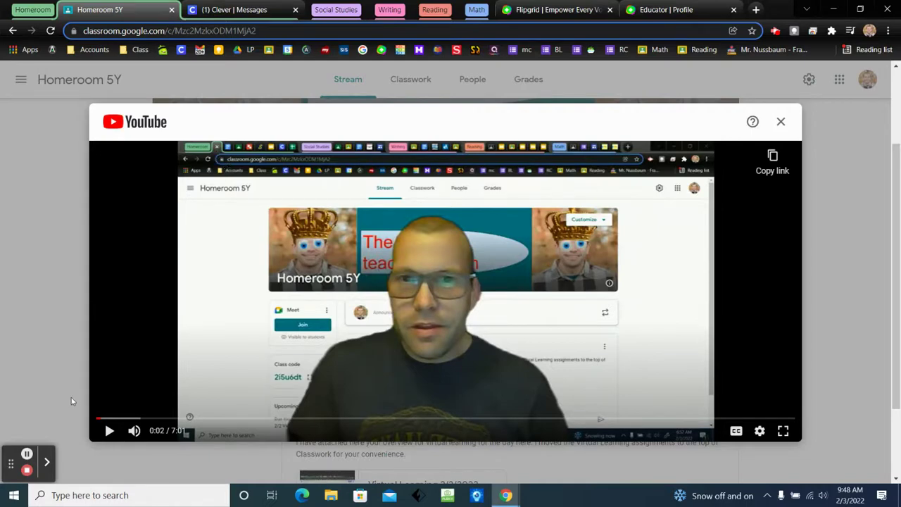
left_click(780, 124)
scroll(330, 295, "up", 2)
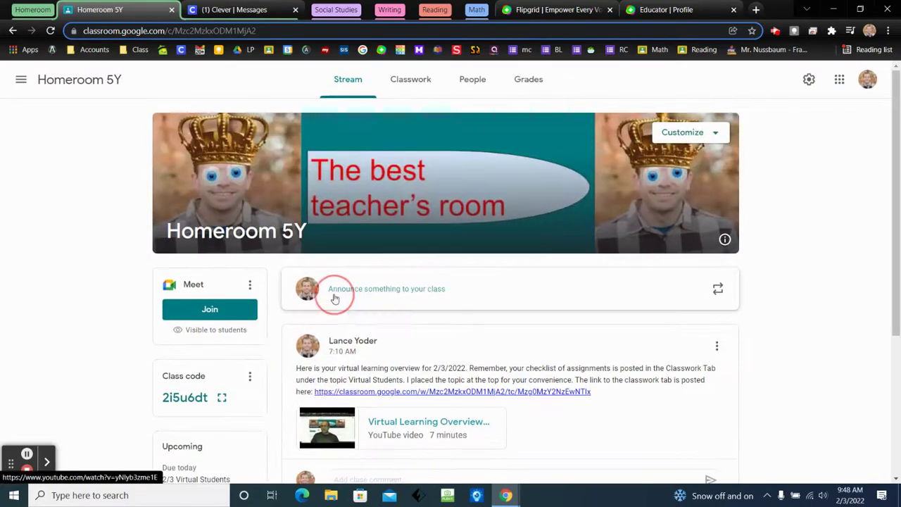
- Switch to the Flipgrid educator profile and scroll through the My videos list
left_click(645, 10)
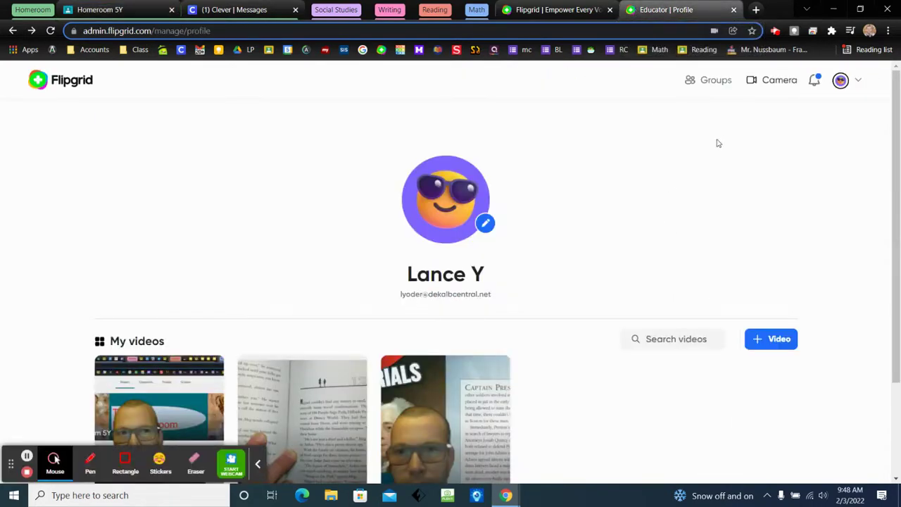
scroll(539, 363, "down", 3)
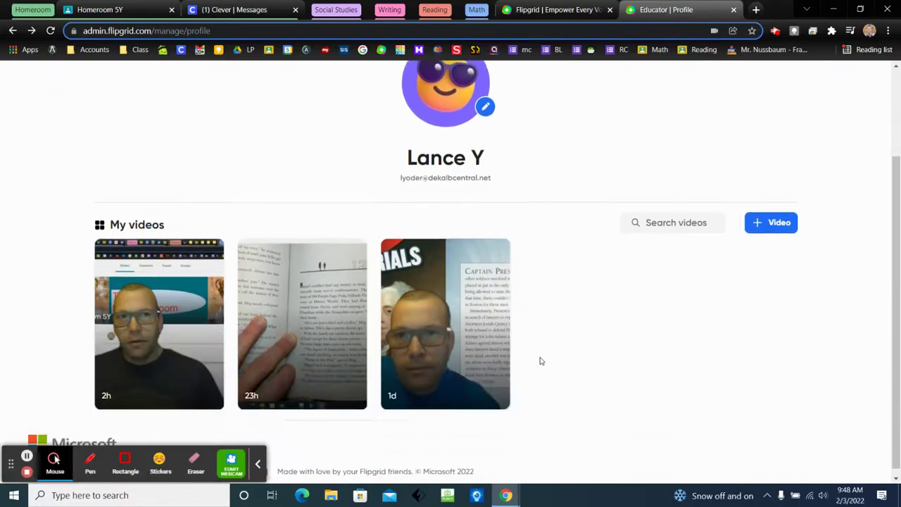
scroll(546, 353, "up", 3)
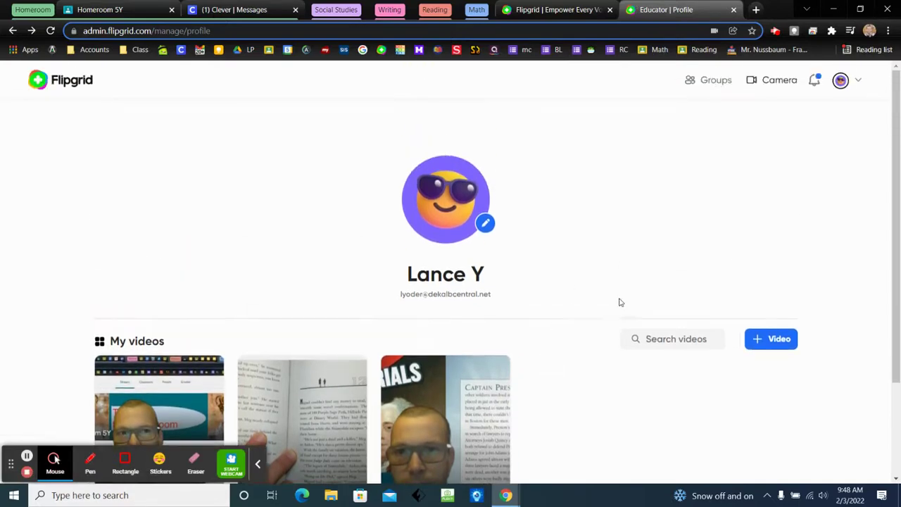
- Launch the Flipgrid camera recorder and display its Backdrop options
left_click(766, 82)
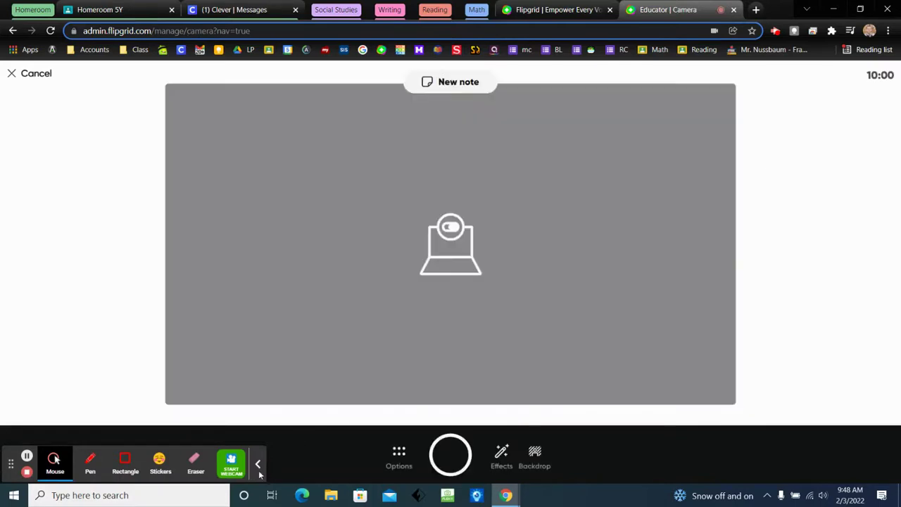
left_click(258, 471)
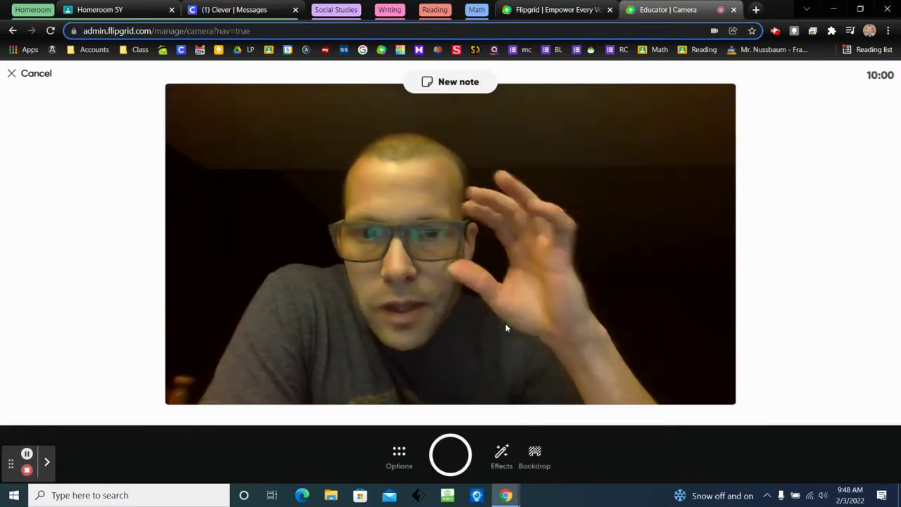
left_click(532, 459)
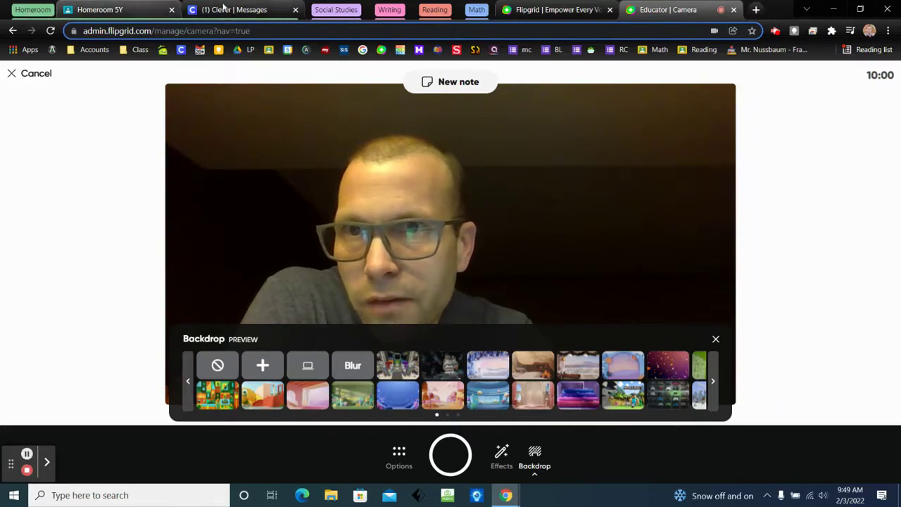
left_click(34, 10)
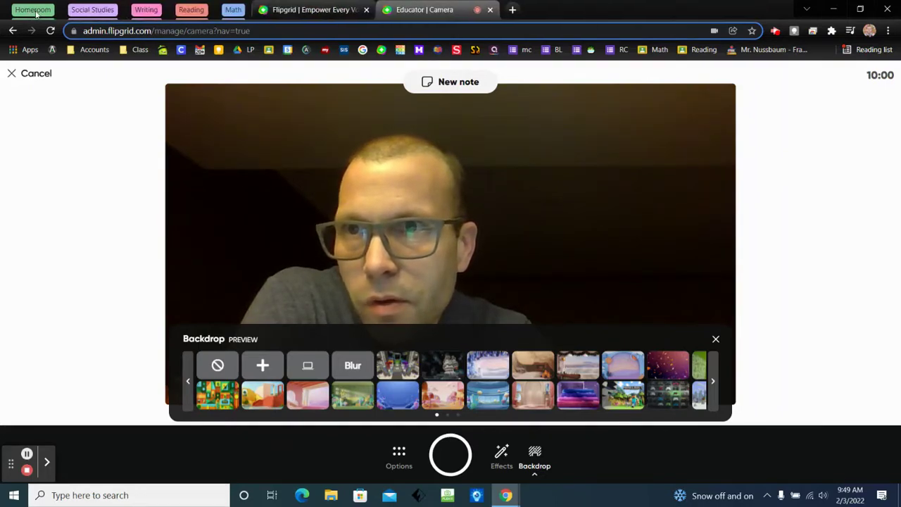
left_click(33, 10)
right_click(33, 10)
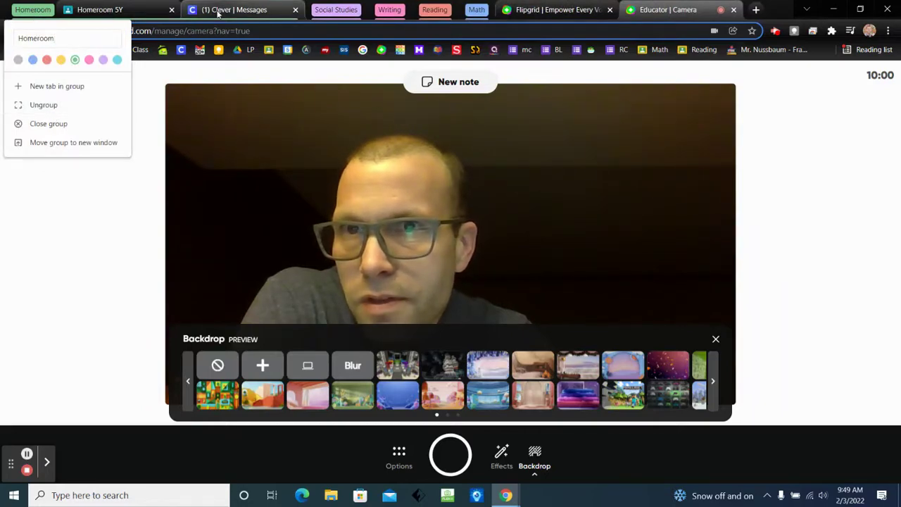
mouse_move(190, 10)
left_mouse_down()
mouse_move(577, 66)
mouse_move(415, 96)
mouse_move(577, 5)
mouse_move(527, 25)
mouse_move(233, 10)
left_mouse_up()
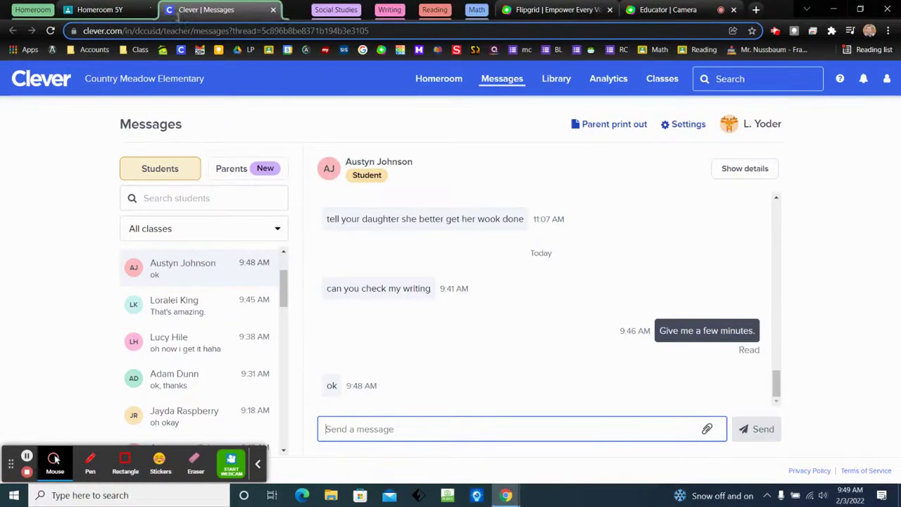
left_click(91, 11)
left_click(26, 10)
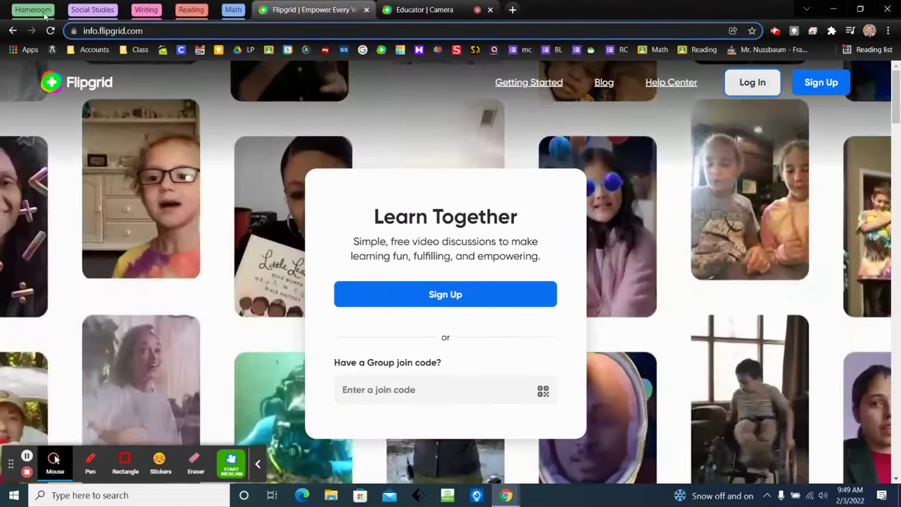
left_click(45, 12)
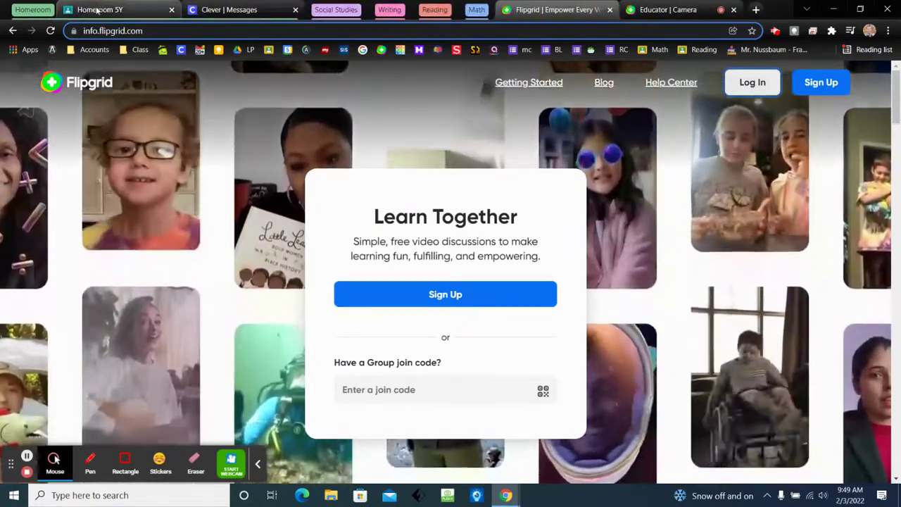
left_click(669, 11)
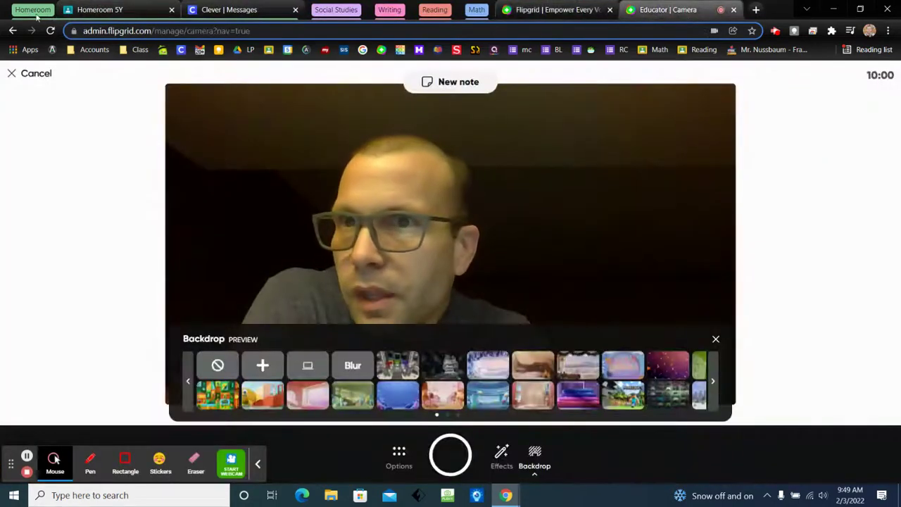
- Split the screen with Homeroom 5Y Classroom on the left and the Flipgrid camera on the right
left_click_drag(34, 10, 80, 138)
left_click_drag(140, 146, 2, 106)
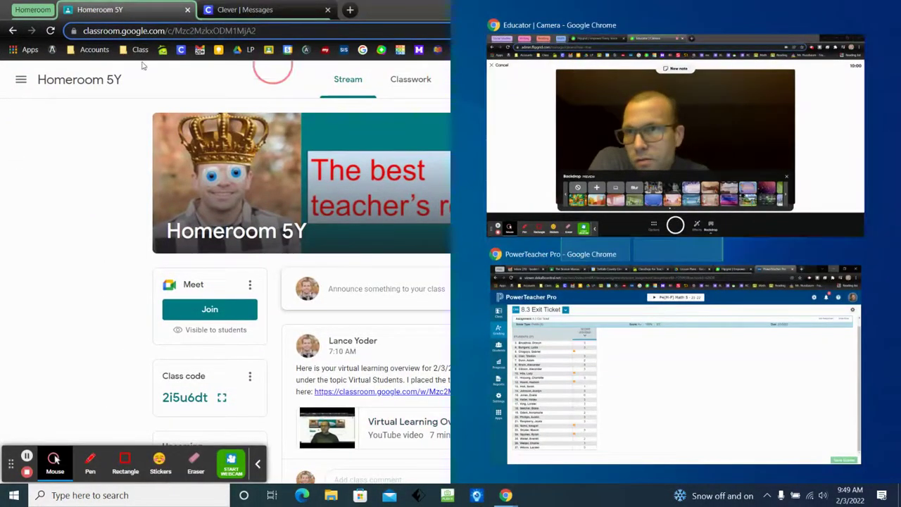
left_click(538, 112)
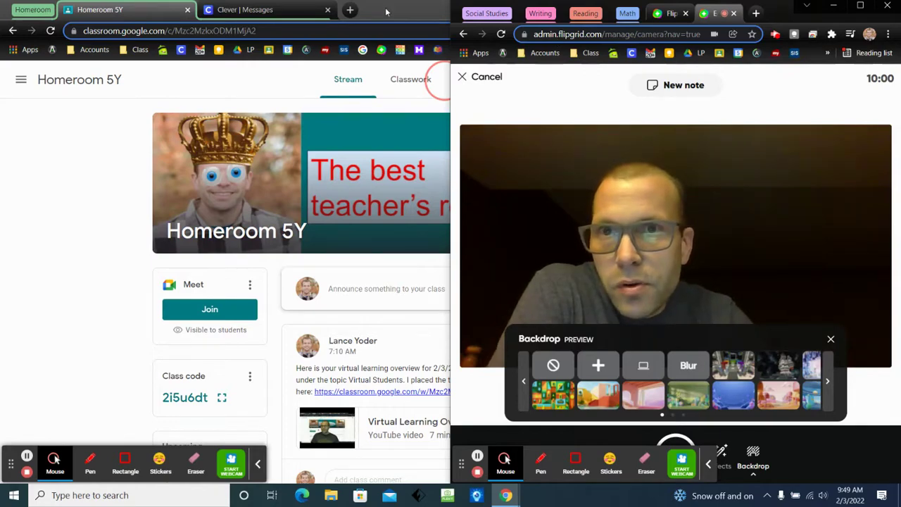
left_click_drag(386, 12, 2, 21)
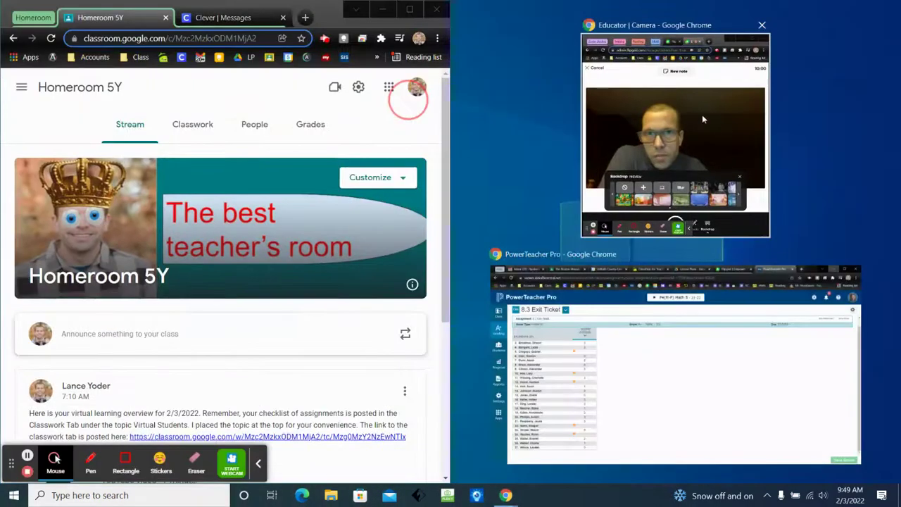
left_click(702, 120)
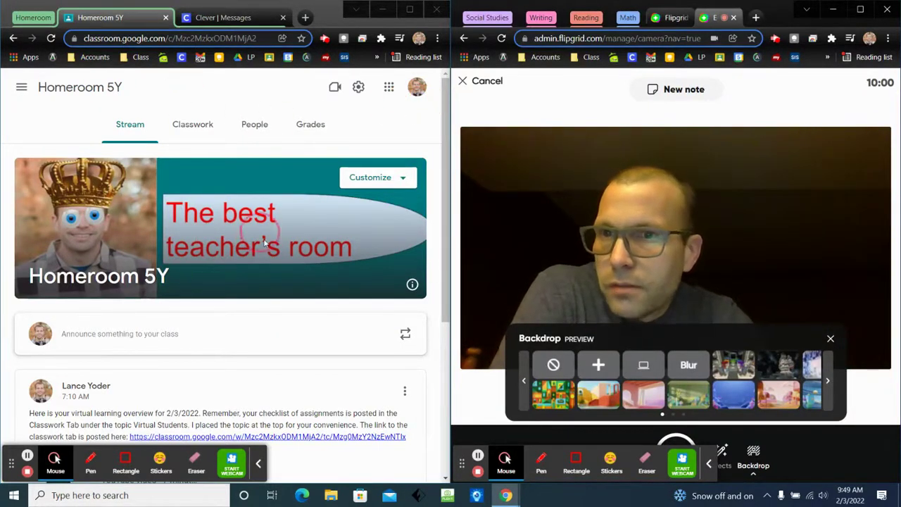
- Choose a screen-share backdrop and select the Homeroom 5Y window from the window list
left_click(643, 366)
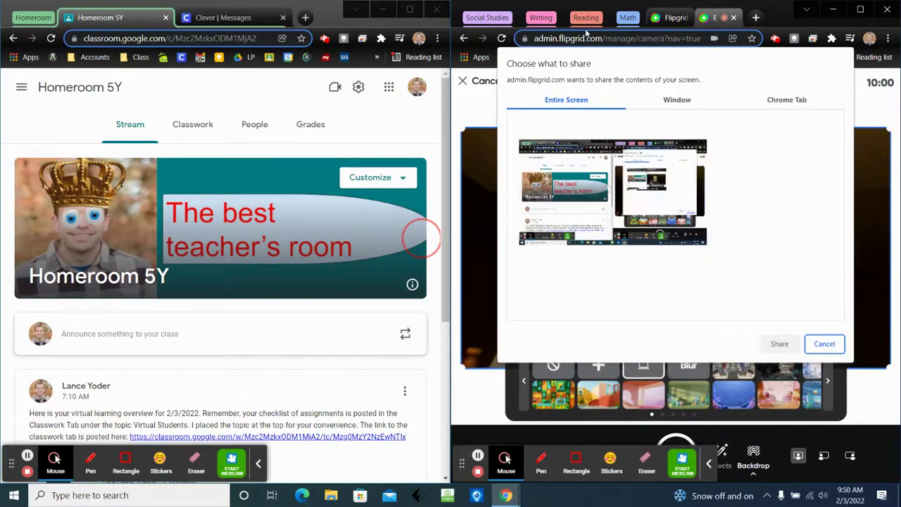
left_click(676, 100)
left_click(786, 101)
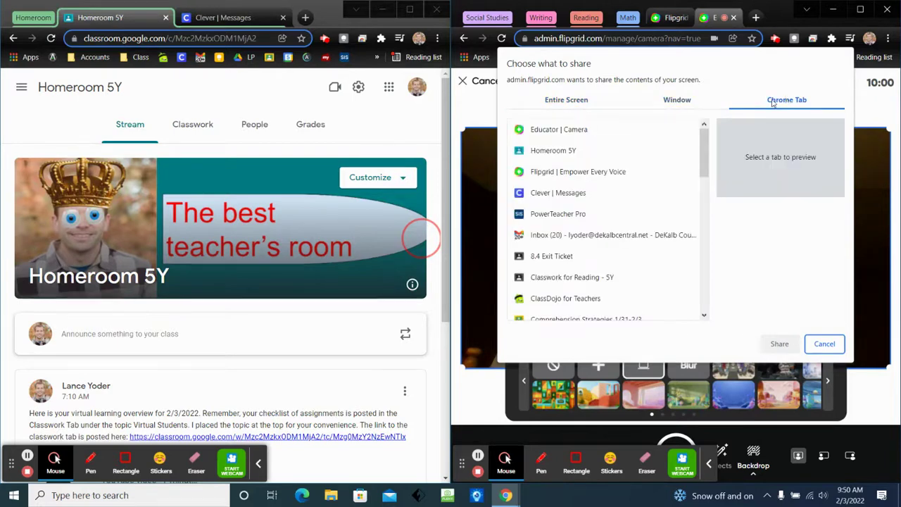
left_click(676, 102)
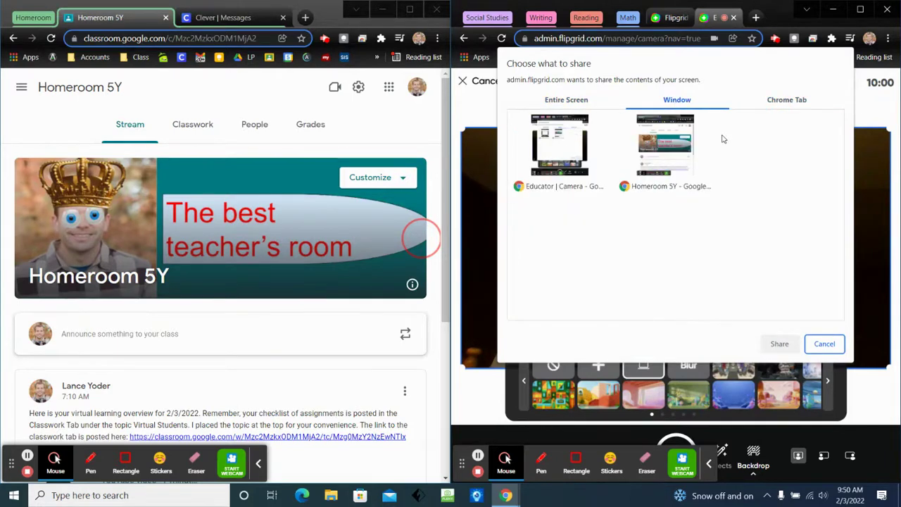
left_click(669, 165)
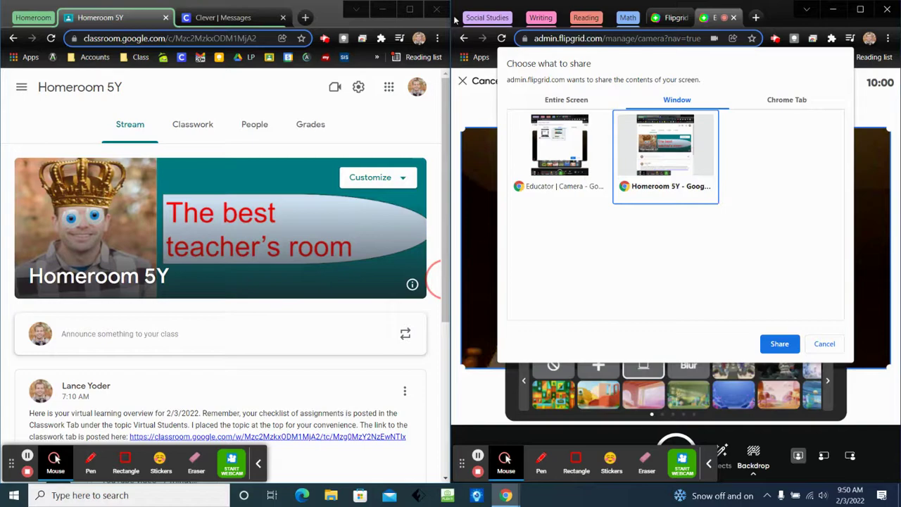
- Minimize the Homeroom 5Y Classroom window, then restore it from the Chrome taskbar previews
left_click(391, 8)
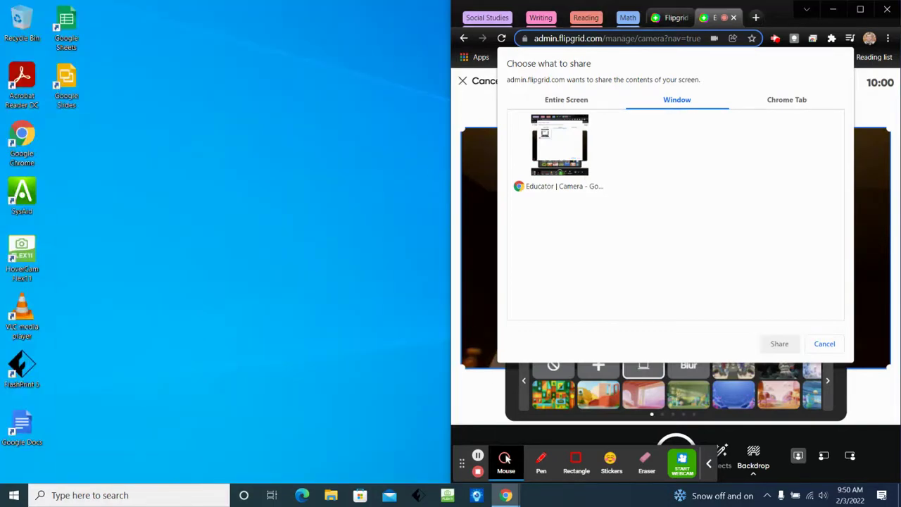
left_click(505, 497)
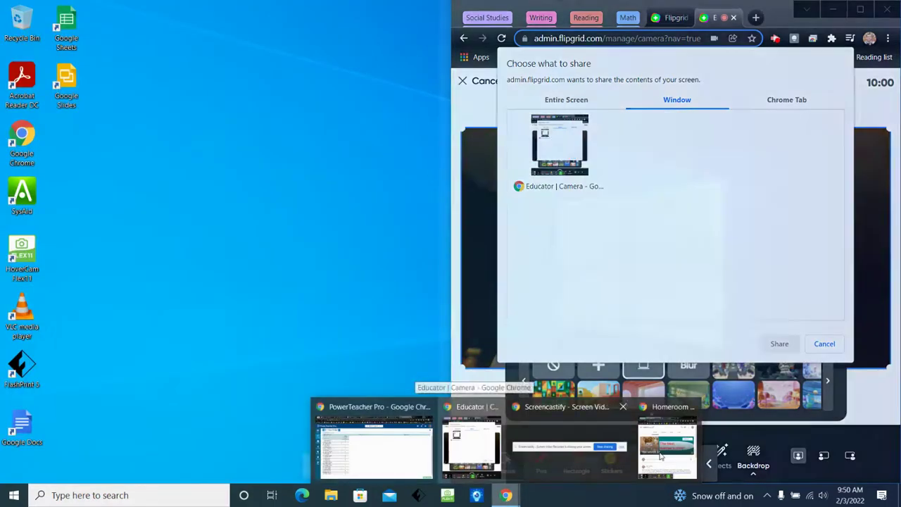
left_click(668, 447)
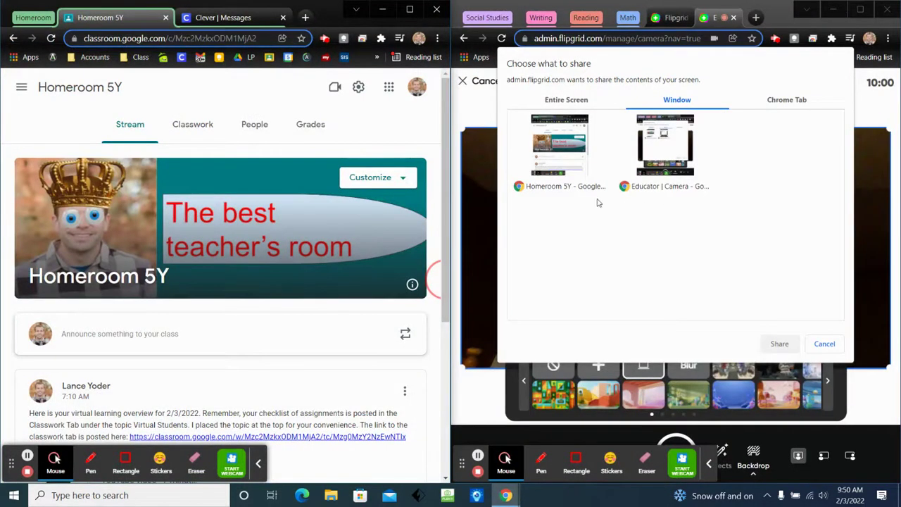
- Widen the classroom window, then share the Homeroom 5Y window as Flipgrid's backdrop
left_click(825, 344)
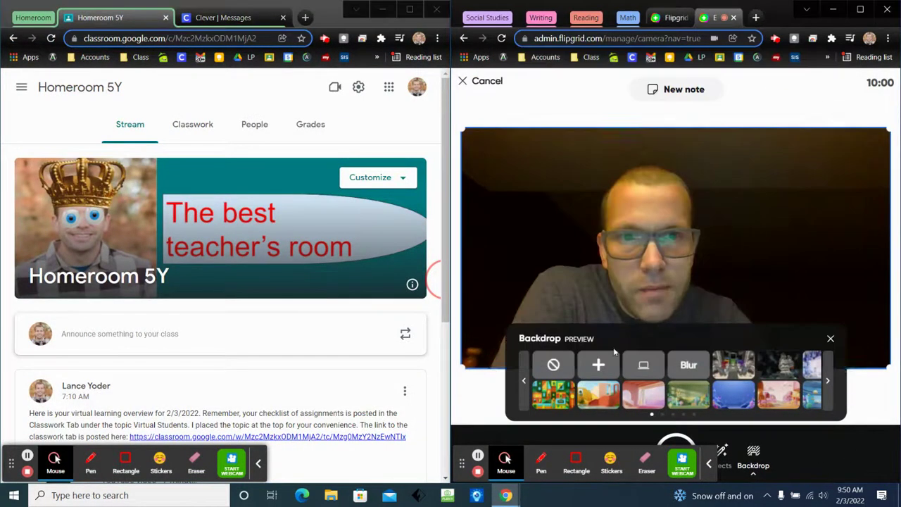
left_click_drag(453, 288, 610, 287)
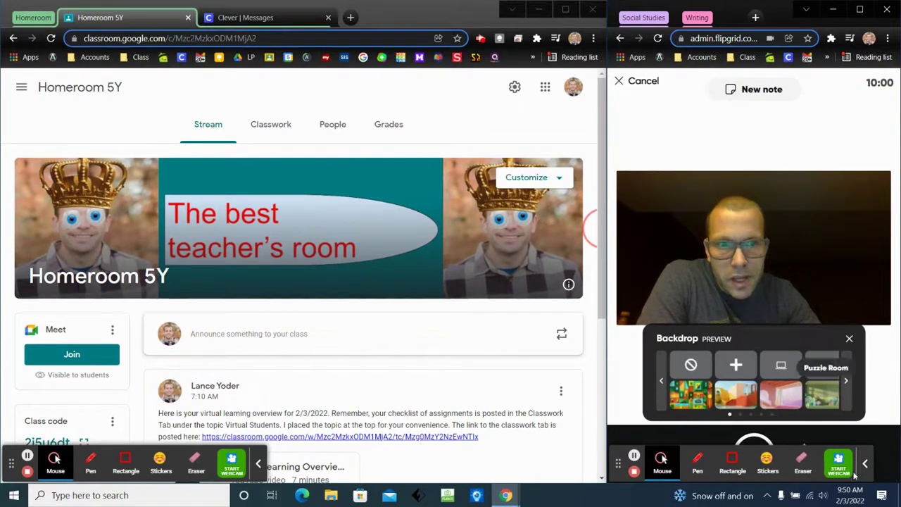
left_click(783, 371)
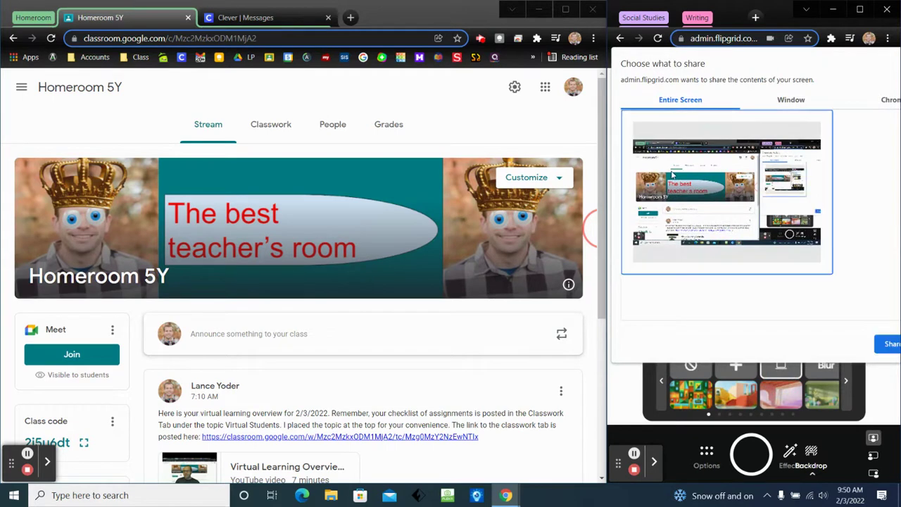
left_click(782, 100)
left_click(789, 161)
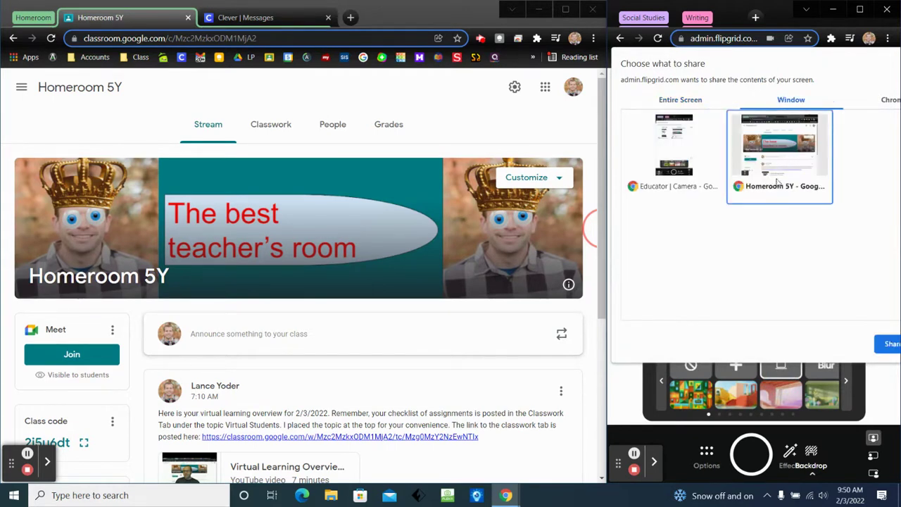
left_click(888, 345)
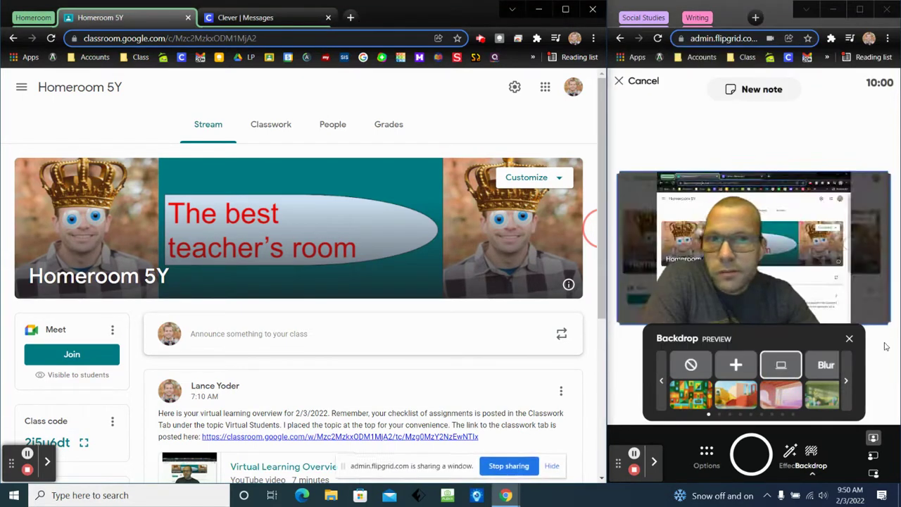
- Start recording and settle the webcam as a small lower-left inset
left_click(762, 459)
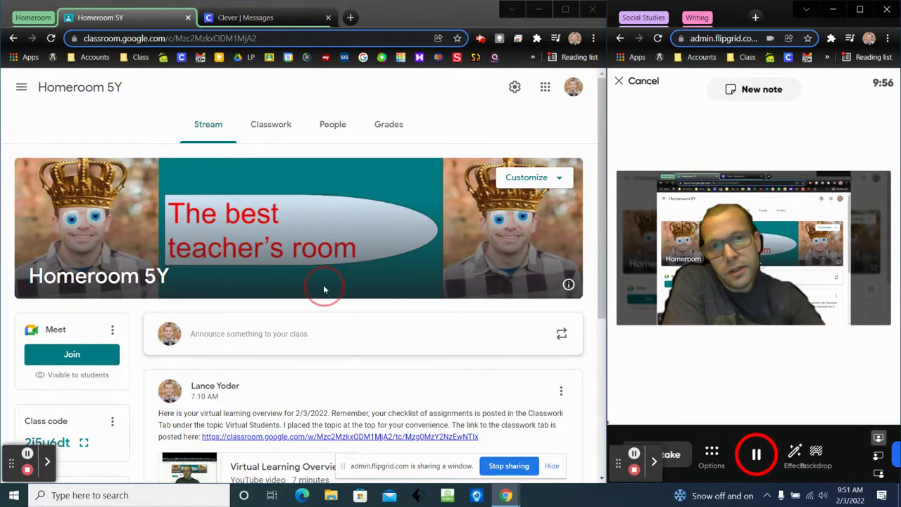
left_click(878, 458)
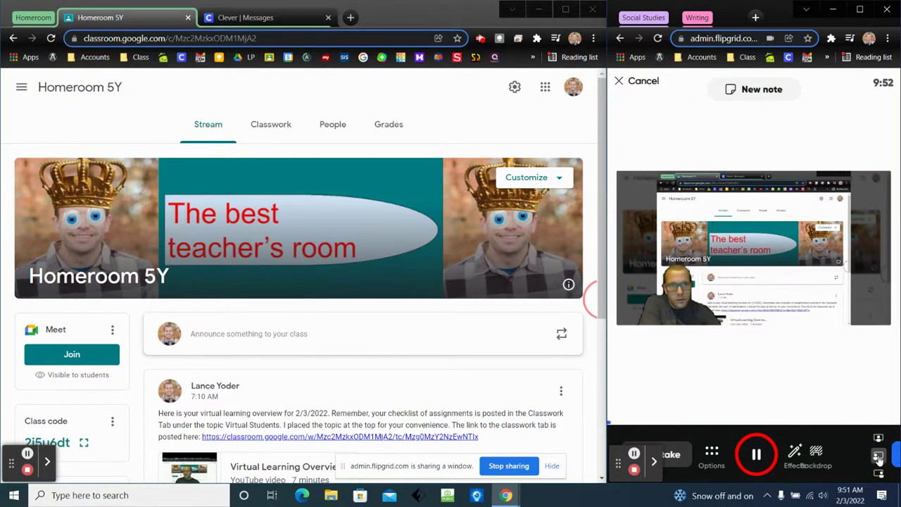
left_click(878, 476)
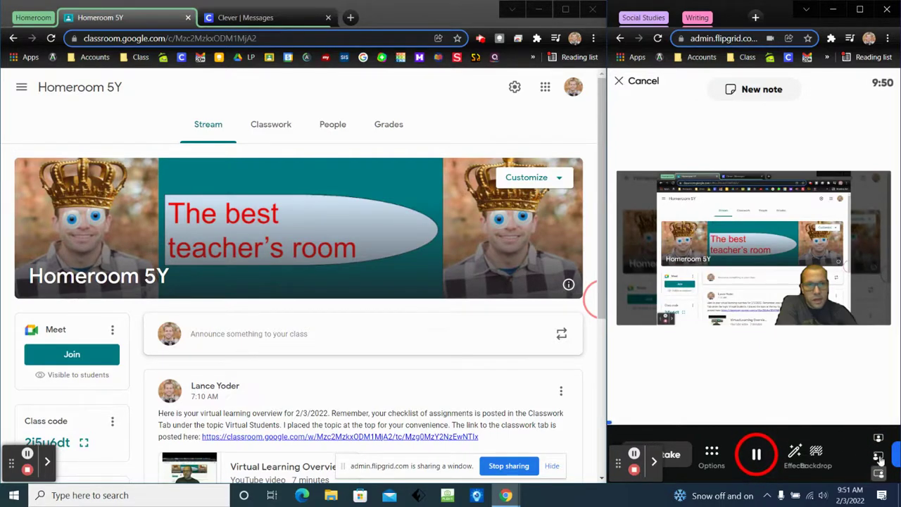
left_click(879, 440)
left_click(880, 469)
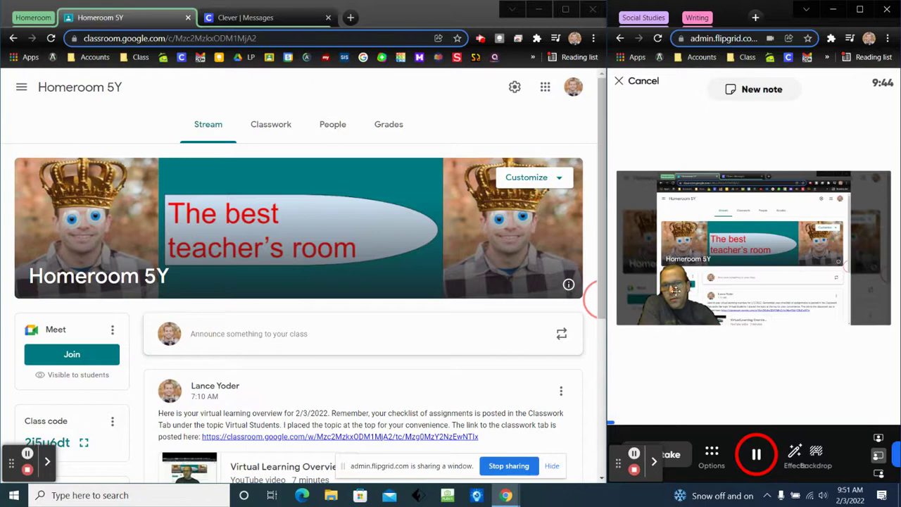
- Reposition and widen the Flipgrid window, then snap it back to the right half
left_click_drag(781, 15, 473, 15)
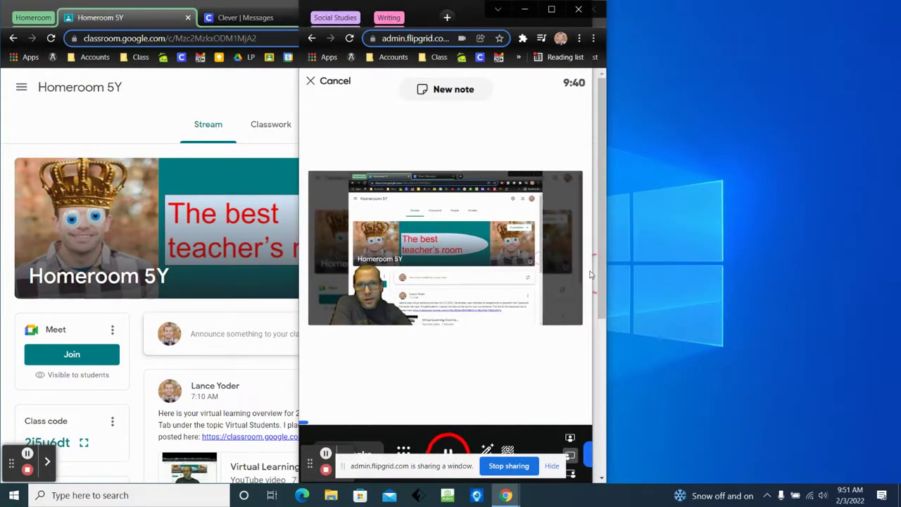
left_click_drag(595, 273, 900, 276)
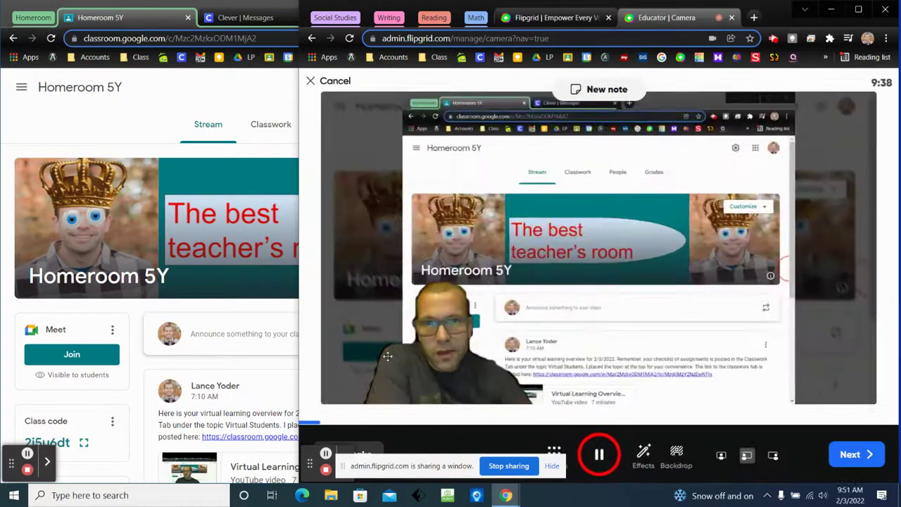
left_click(772, 458)
left_click(772, 458)
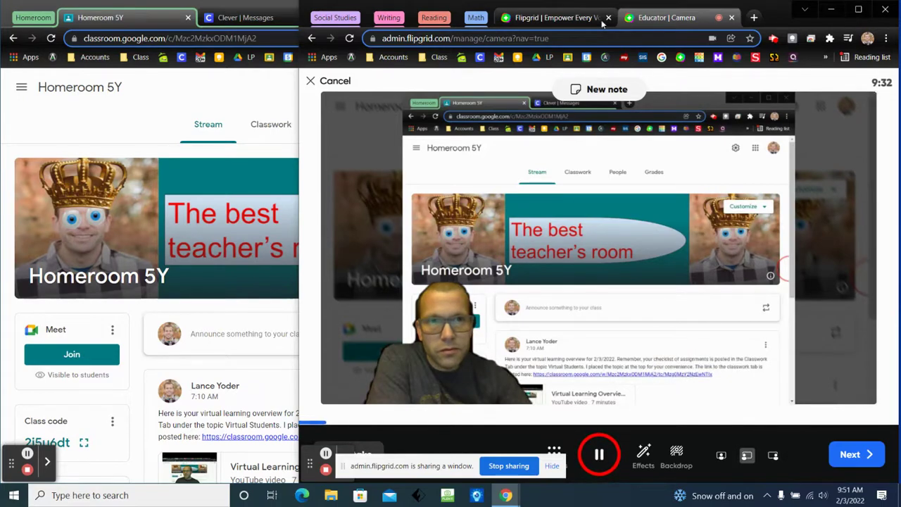
left_click_drag(852, 17, 900, 141)
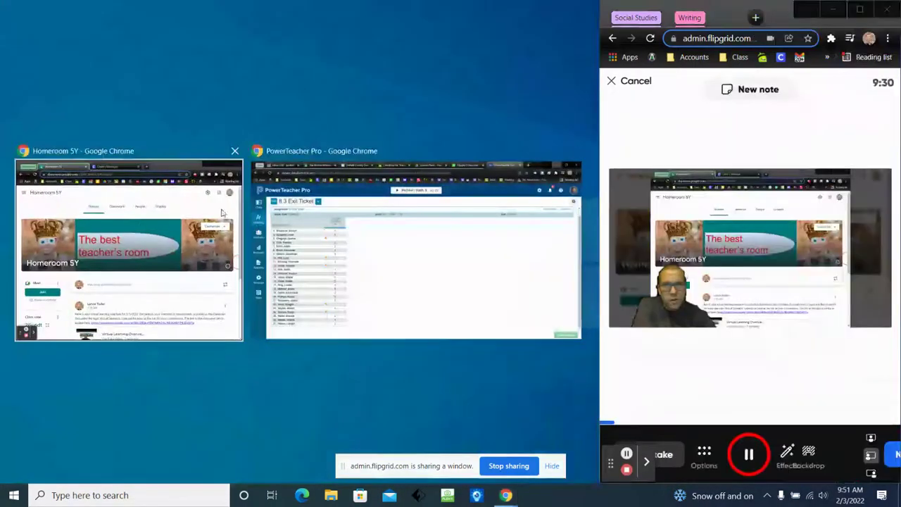
- Snap the Homeroom 5Y Classroom window to the left half of the screen
left_click(130, 233)
left_click(590, 281)
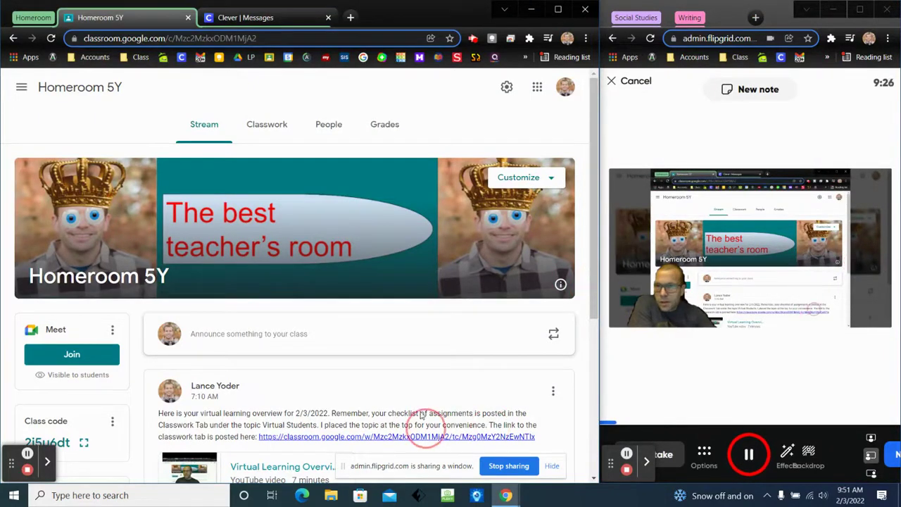
scroll(476, 258, "down", 3)
scroll(476, 258, "down", 1)
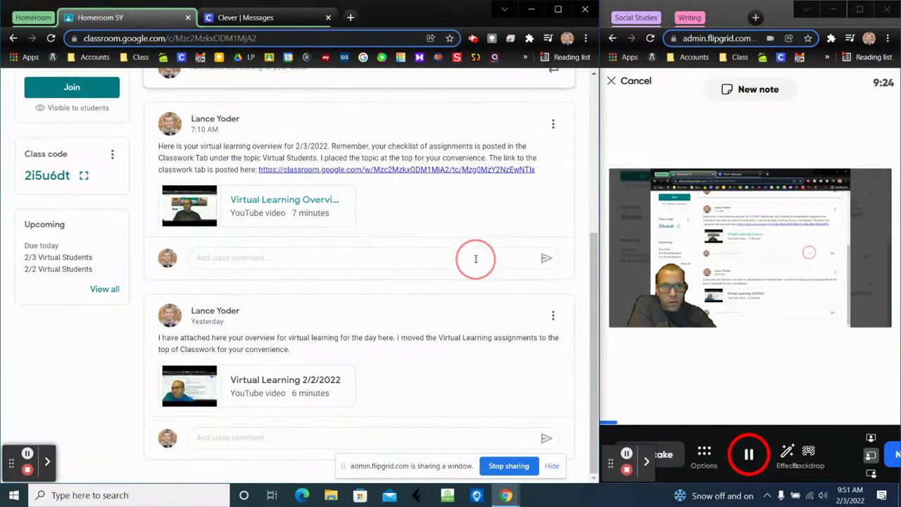
scroll(475, 258, "up", 4)
left_click(592, 253)
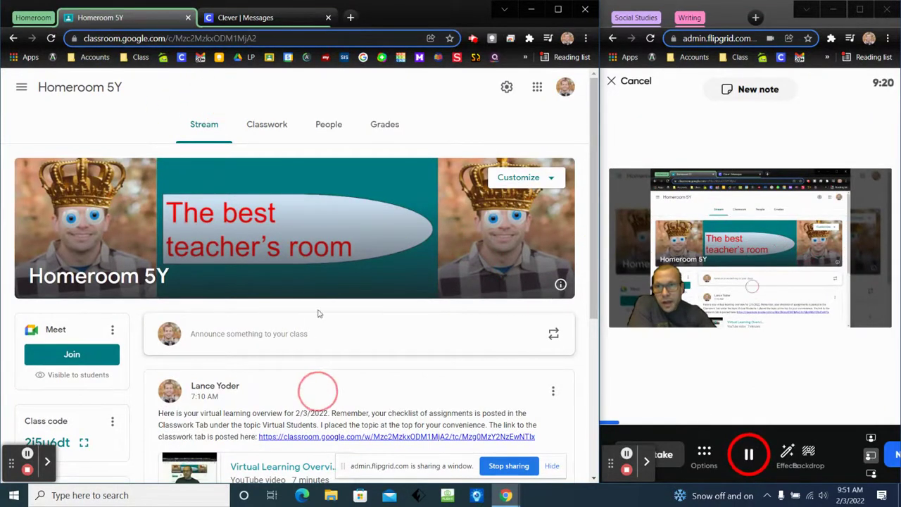
- Open the 2/3 Virtual Students Google Doc from the Classwork list
left_click(264, 124)
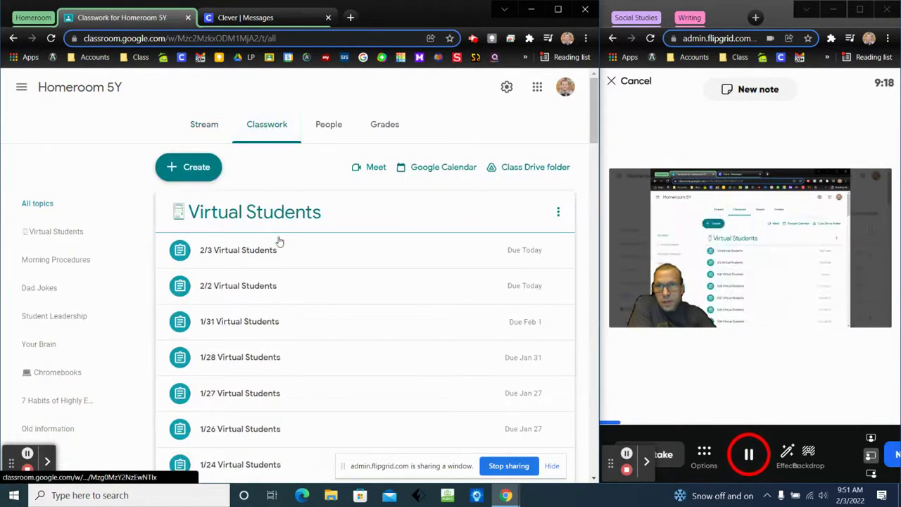
left_click(262, 257)
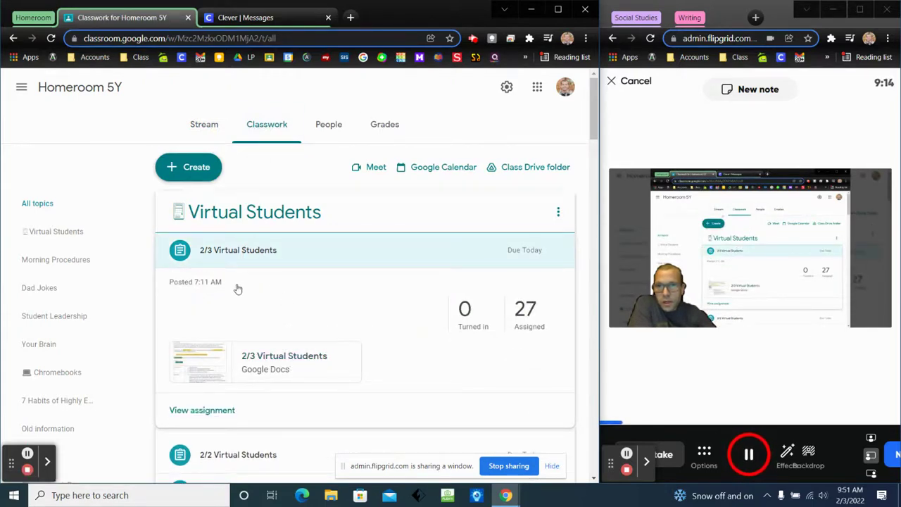
left_click(259, 352)
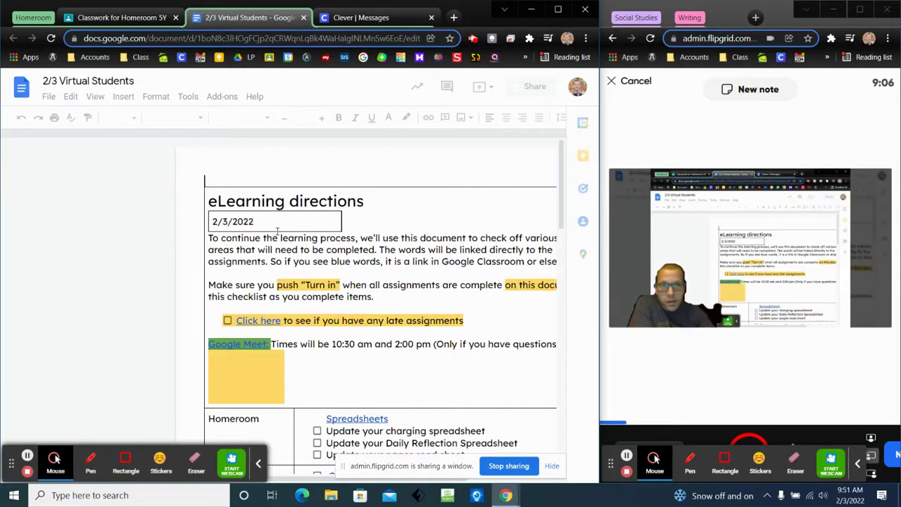
- Hide the drawing toolbar and pause the Flipgrid recording at 8:51 remaining
left_click(259, 469)
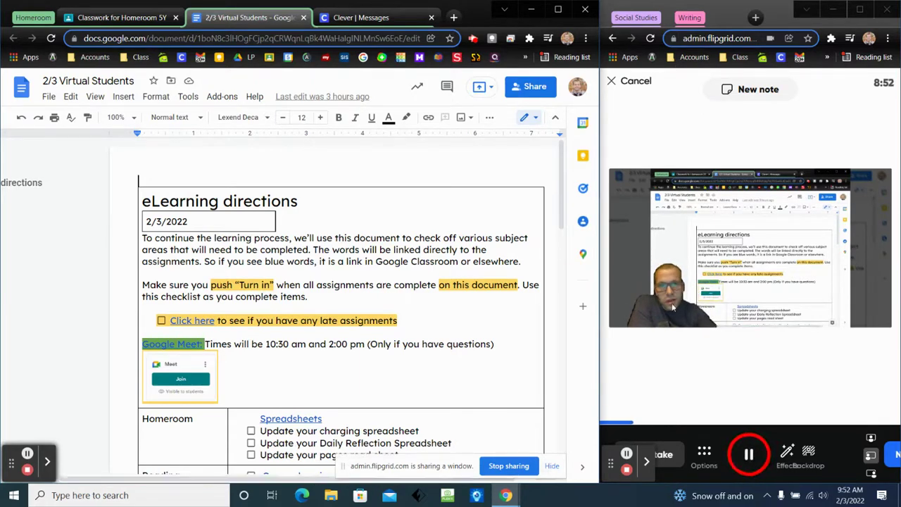
left_click(748, 454)
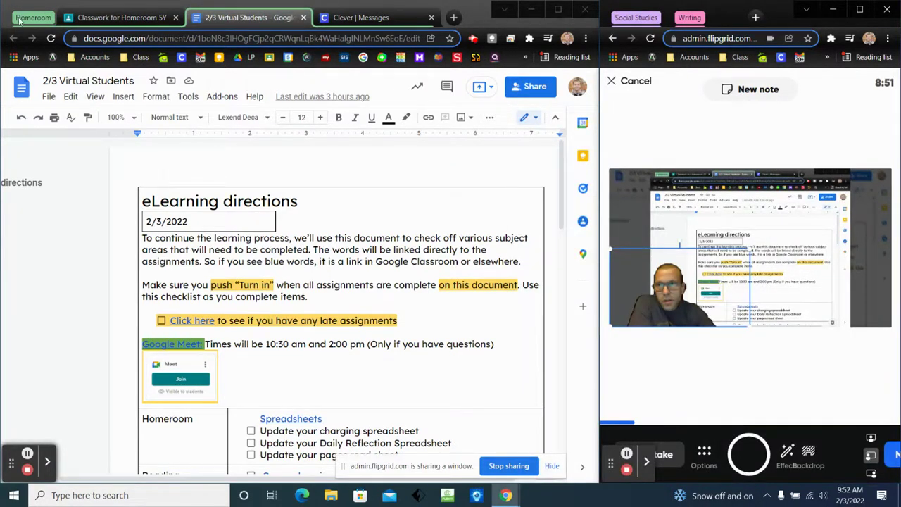
- Maximise the browser, return to the Flipgrid camera and pause the 1:09 clip in review
left_click_drag(562, 19, 633, 18)
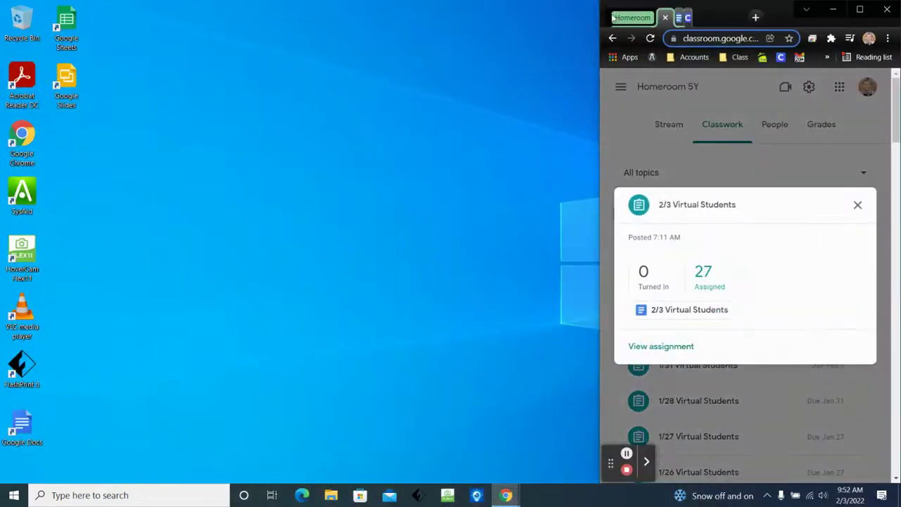
left_click(860, 10)
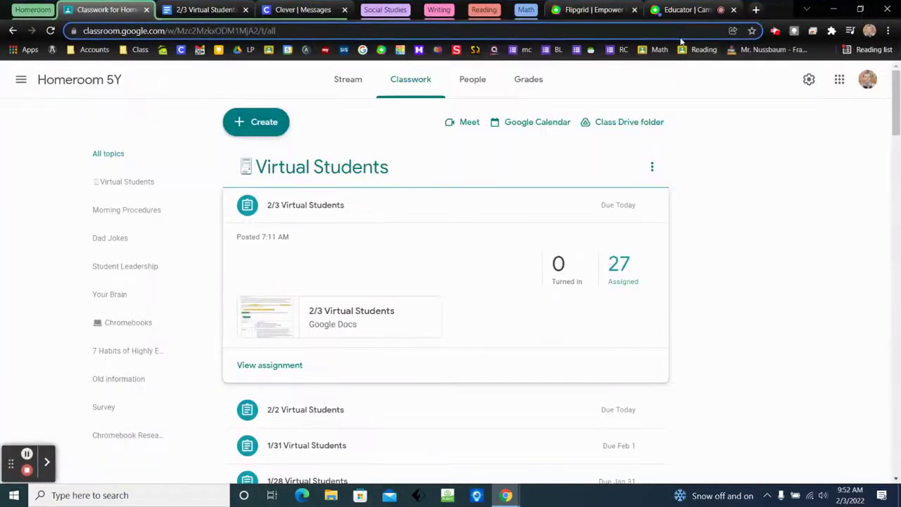
left_click(680, 10)
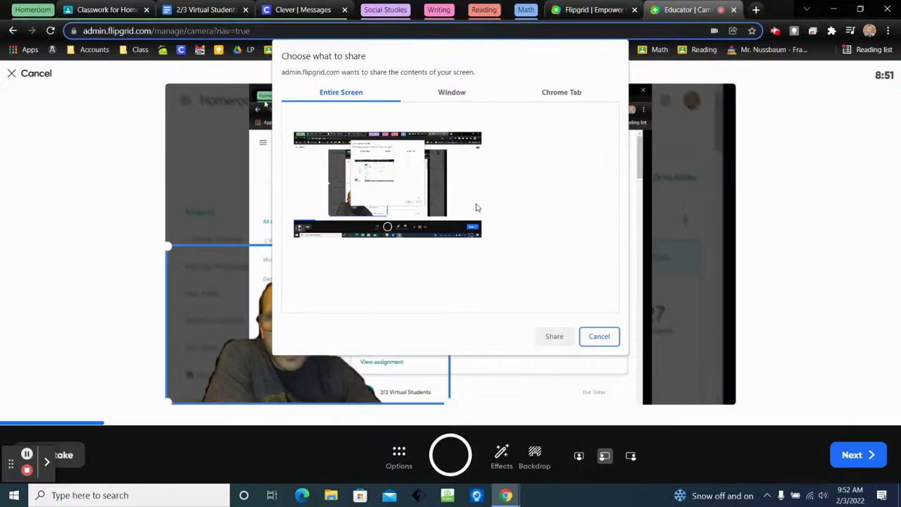
left_click(608, 341)
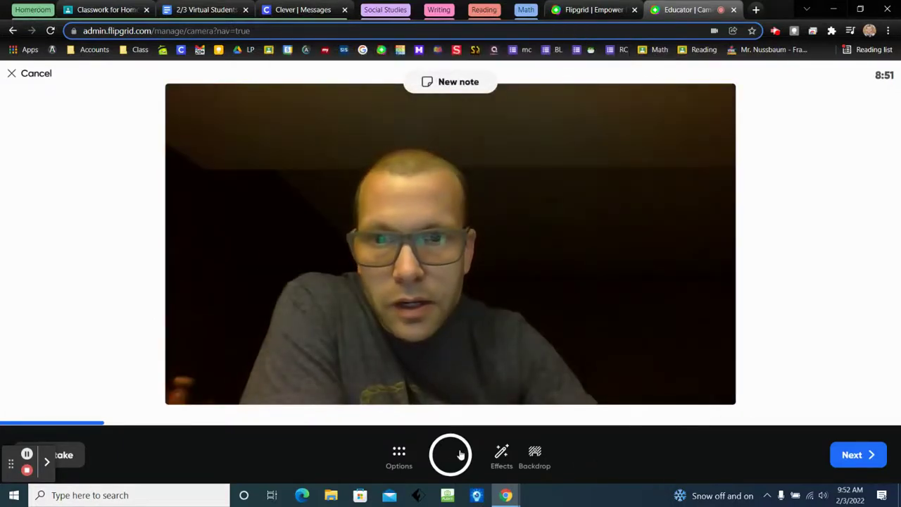
left_click(884, 459)
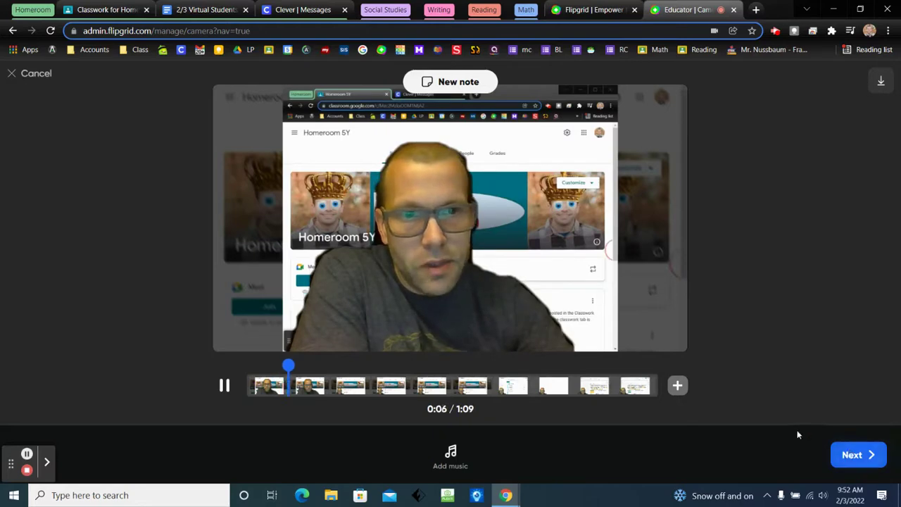
key("space")
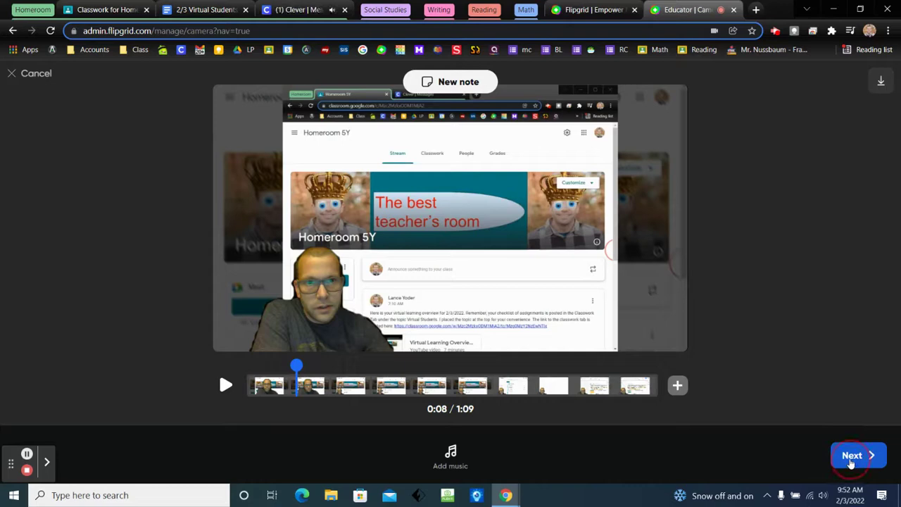
- Caption the clip as a test for the recipient teacher and save it to the profile
left_click(850, 458)
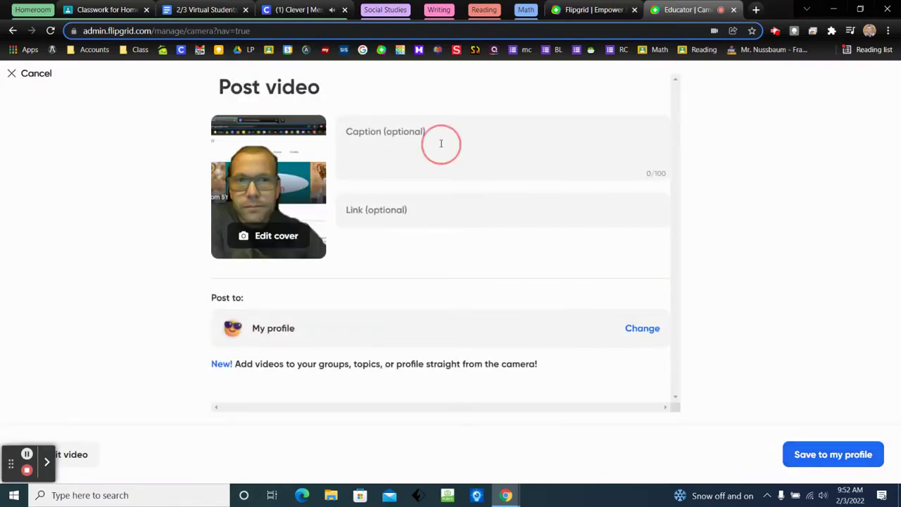
left_click(441, 143)
type("Test for Mrs. Paradis")
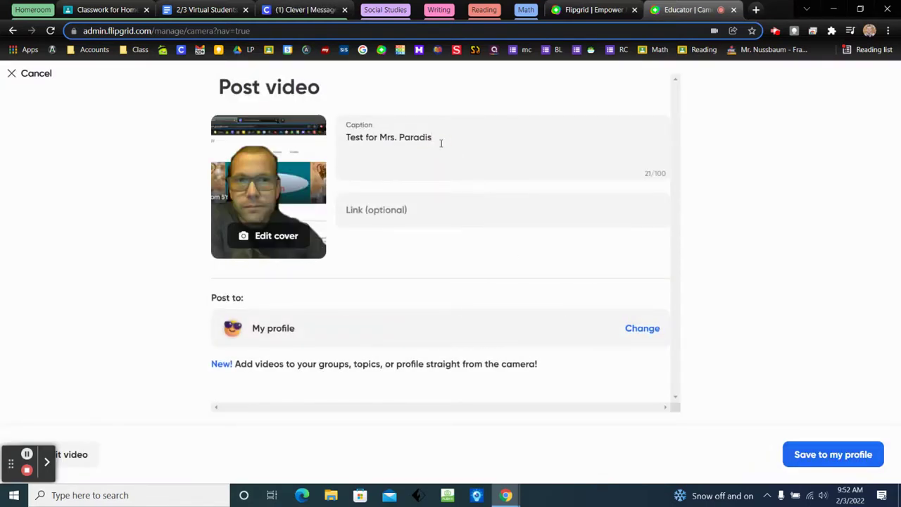
left_click(803, 458)
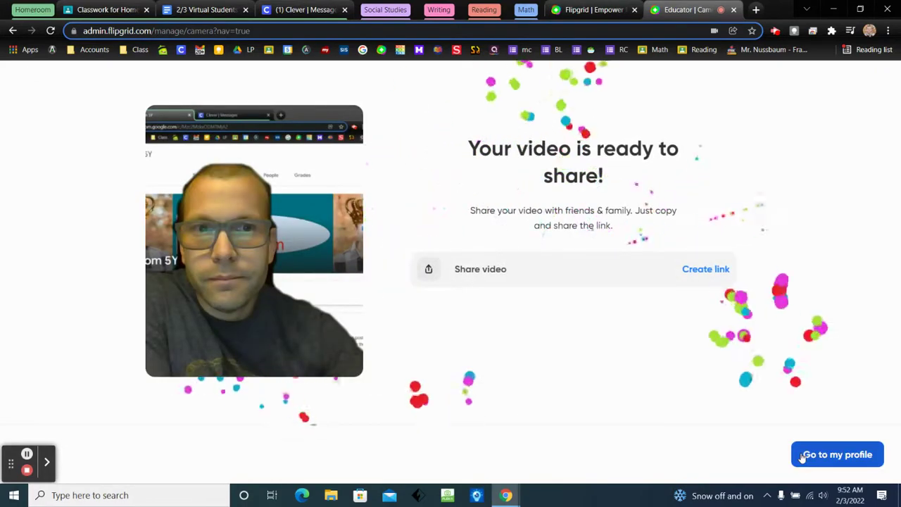
- Go to your profile's My videos and show the newest video's actions menu
left_click(826, 454)
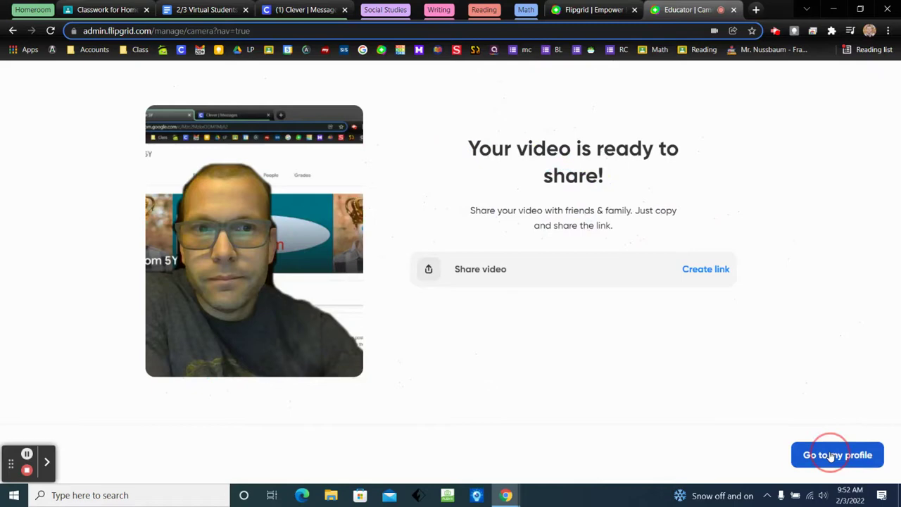
scroll(227, 386, "down", 3)
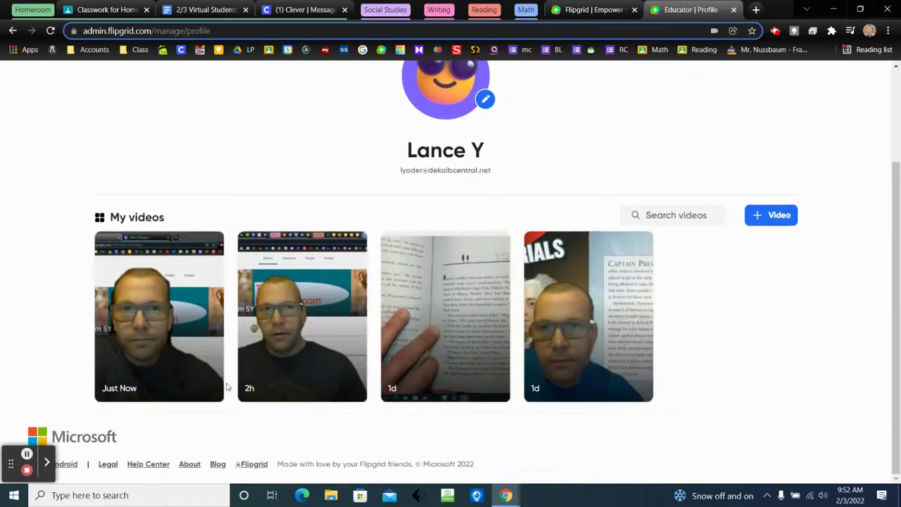
left_click(205, 253)
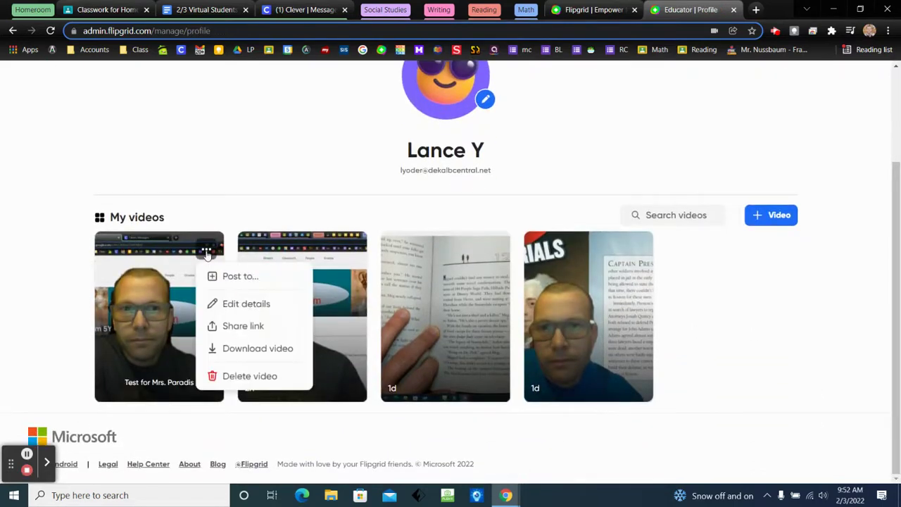
- Try Post to a topic, abandon it, and open the video's share window instead
left_click(229, 277)
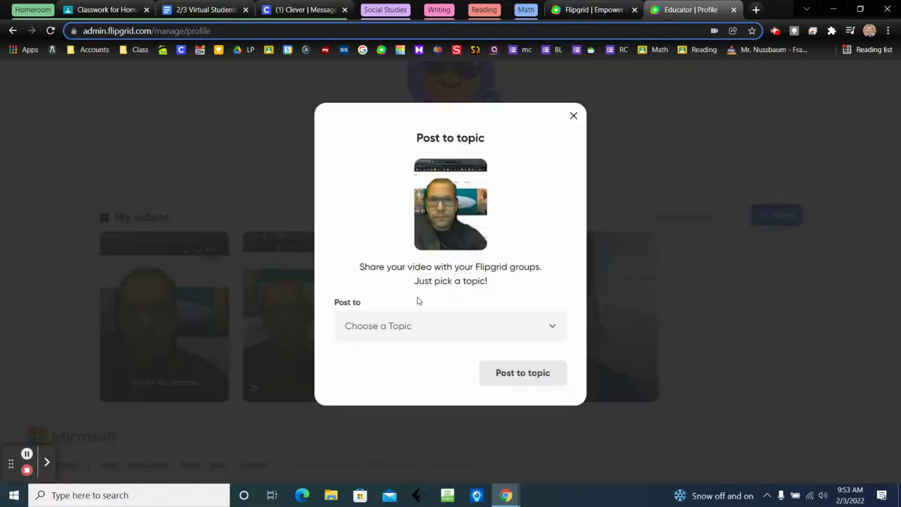
left_click(470, 327)
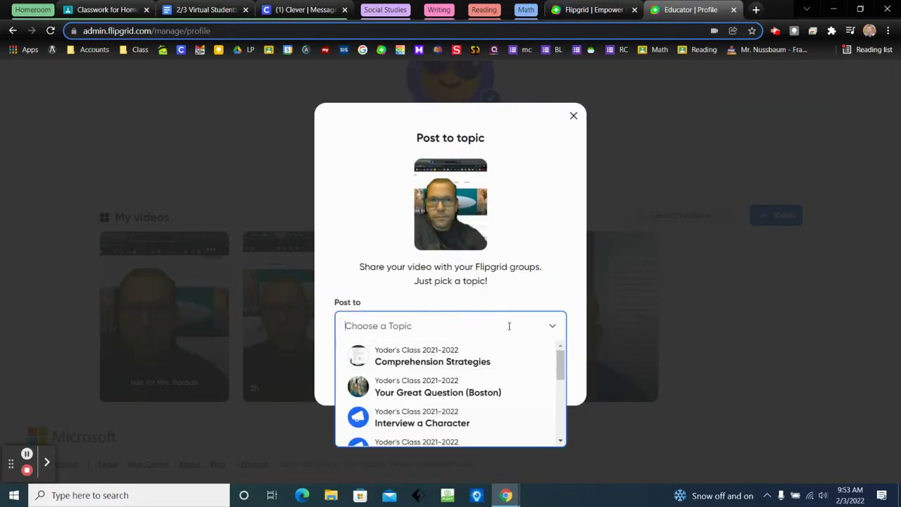
left_click(486, 424)
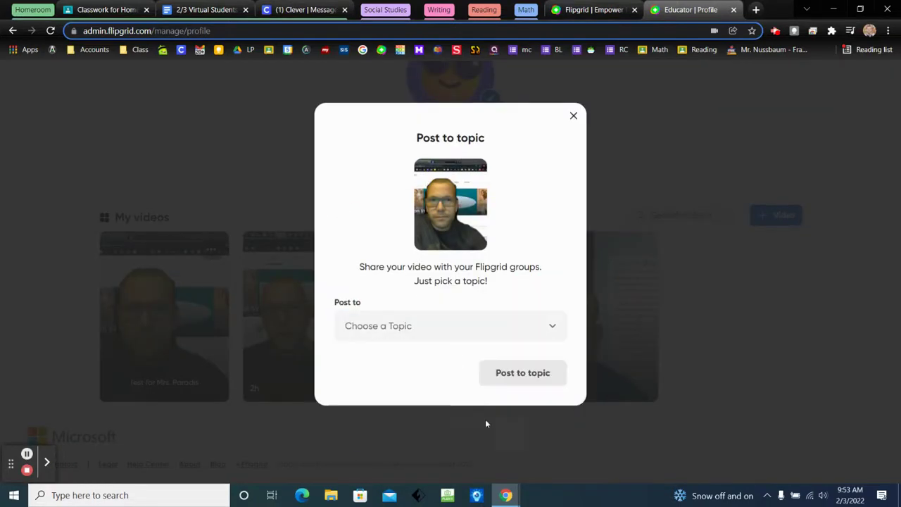
left_click(573, 116)
left_click(210, 249)
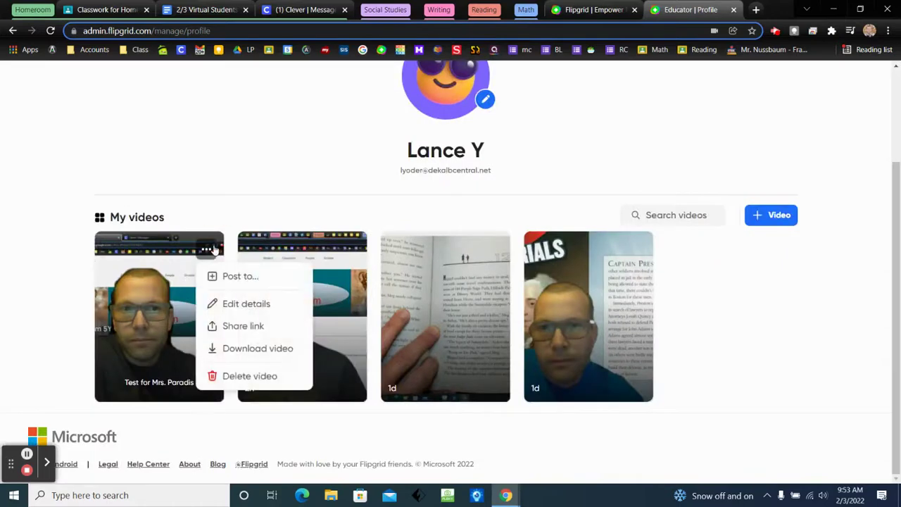
left_click(248, 325)
- Try sharing the video to the Homeroom 5Y Google Classroom class, then close that popup
scroll(451, 380, "down", 1)
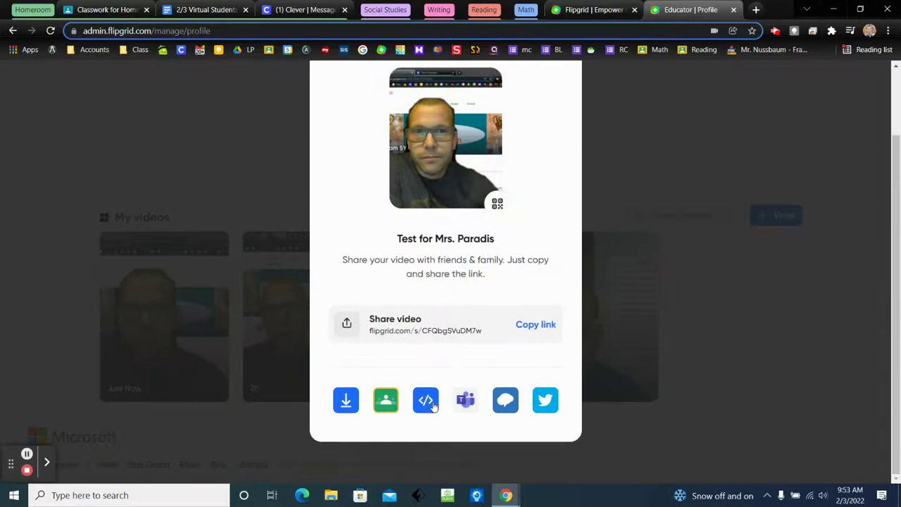
left_click(384, 401)
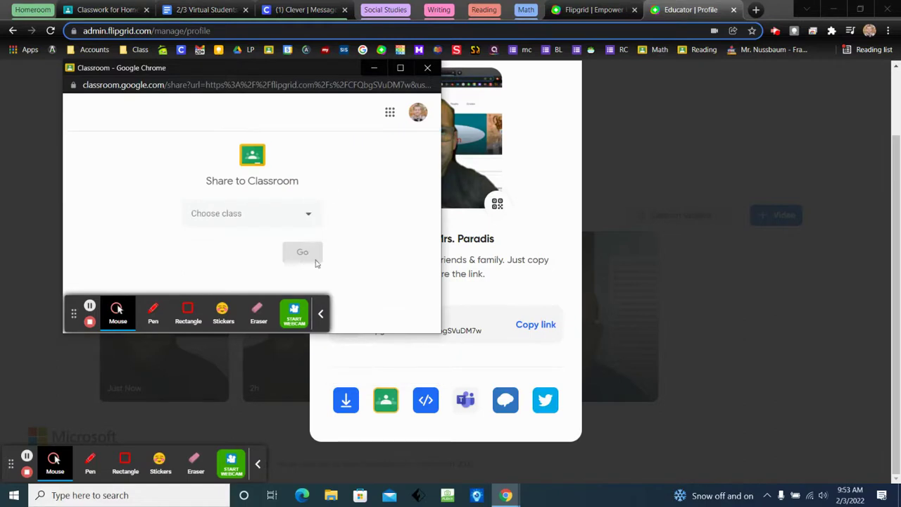
left_click(319, 315)
left_click(293, 212)
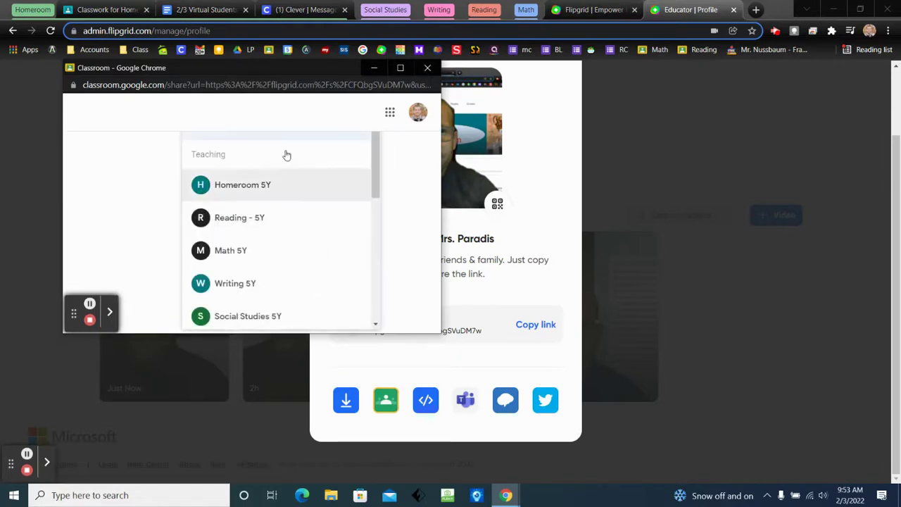
left_click(312, 183)
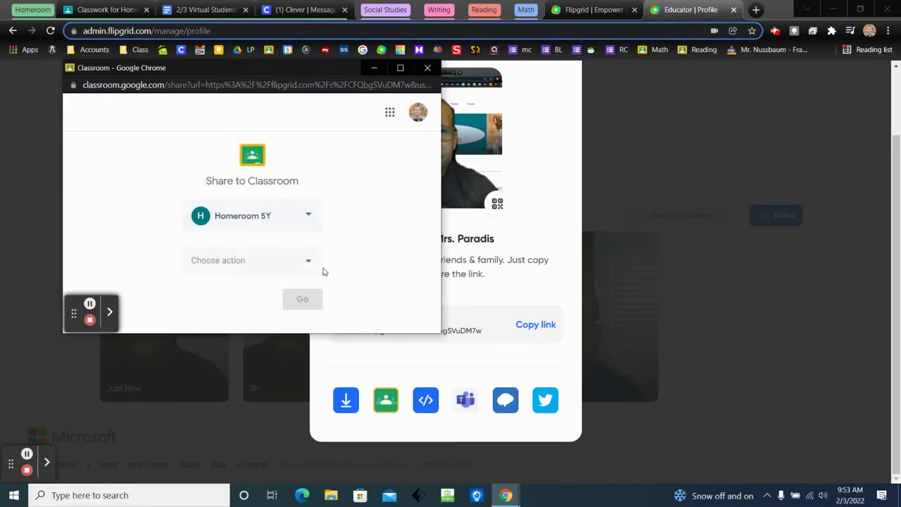
left_click(433, 69)
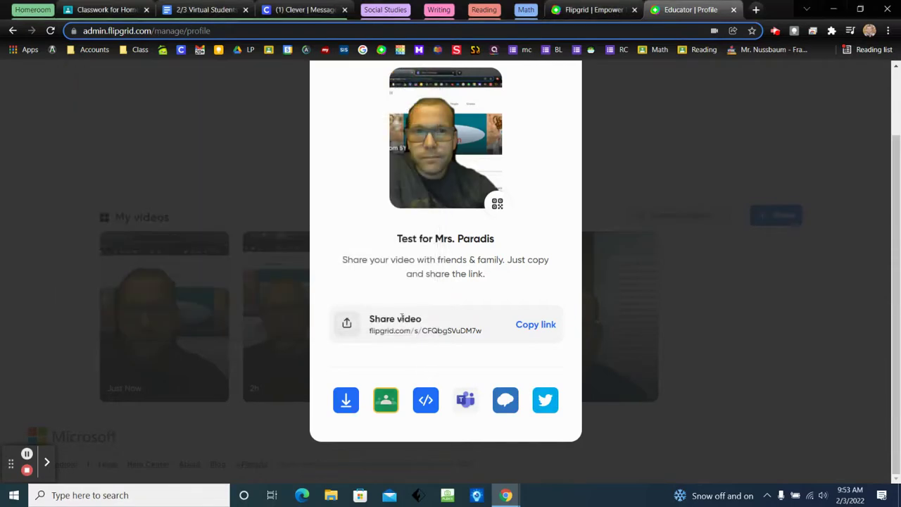
- Download the Test for Mrs. Paradis clip as an MP4 from the player's menu, then close its tab
left_click(346, 400)
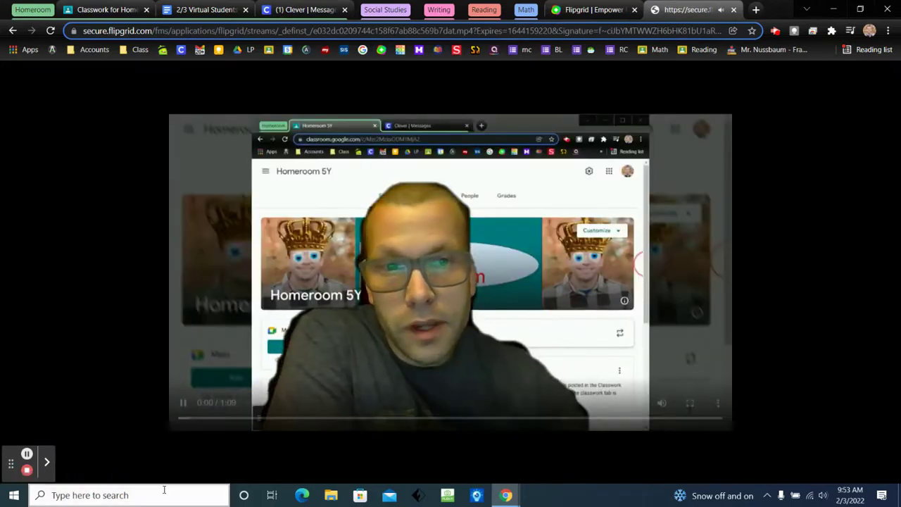
left_click(183, 403)
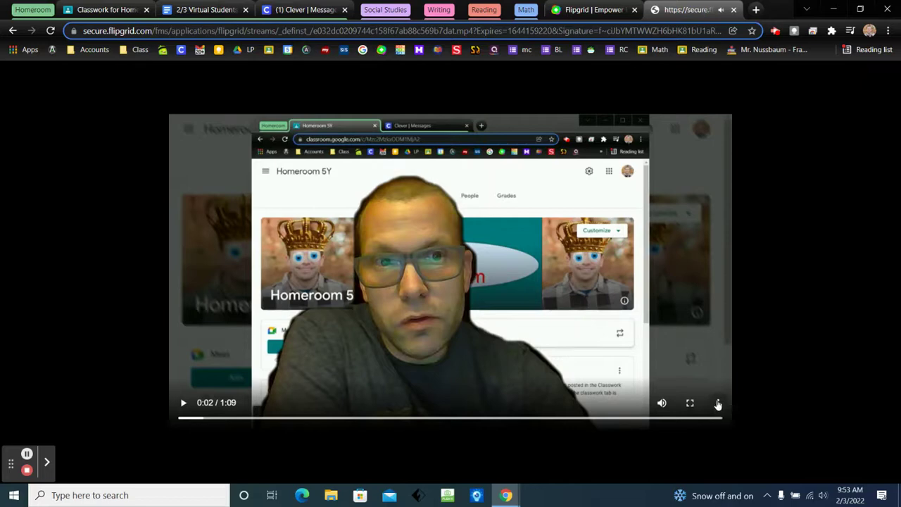
left_click(718, 403)
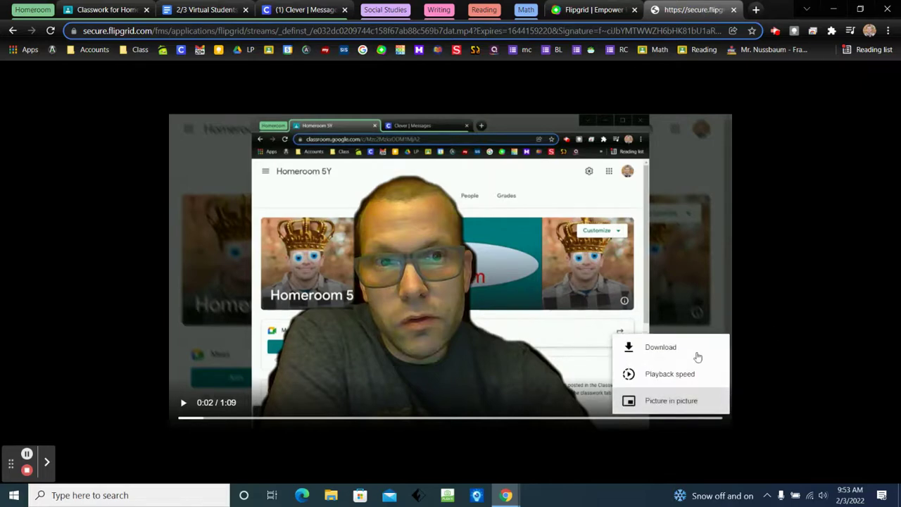
left_click(662, 347)
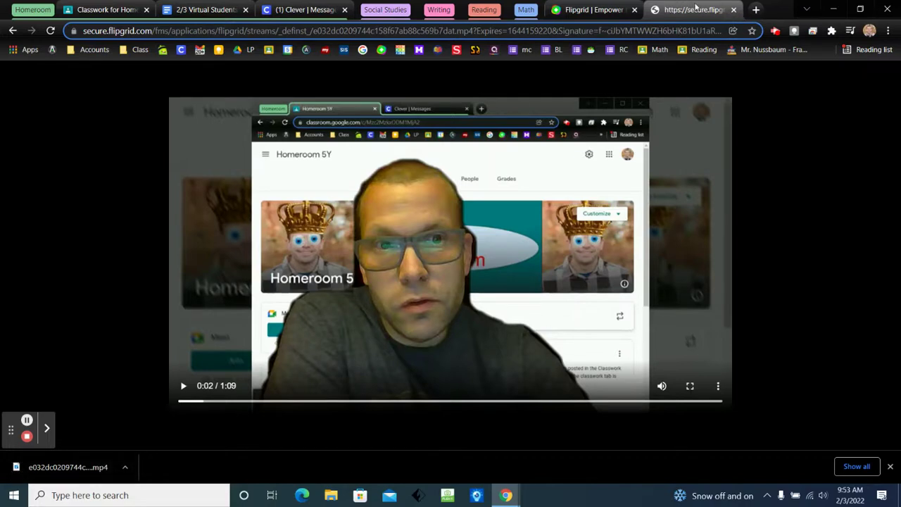
left_click(734, 10)
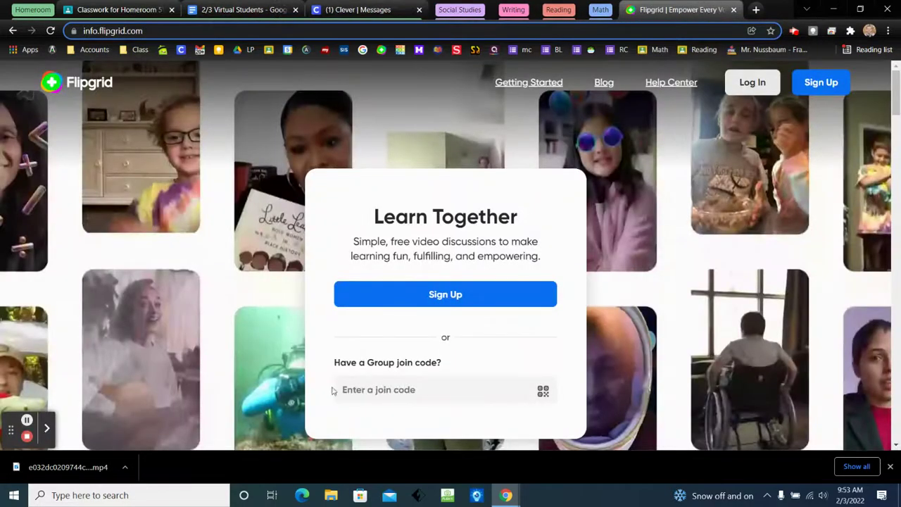
- Open youtube.com in a new browser tab
key("ctrl+t")
left_click(698, 28)
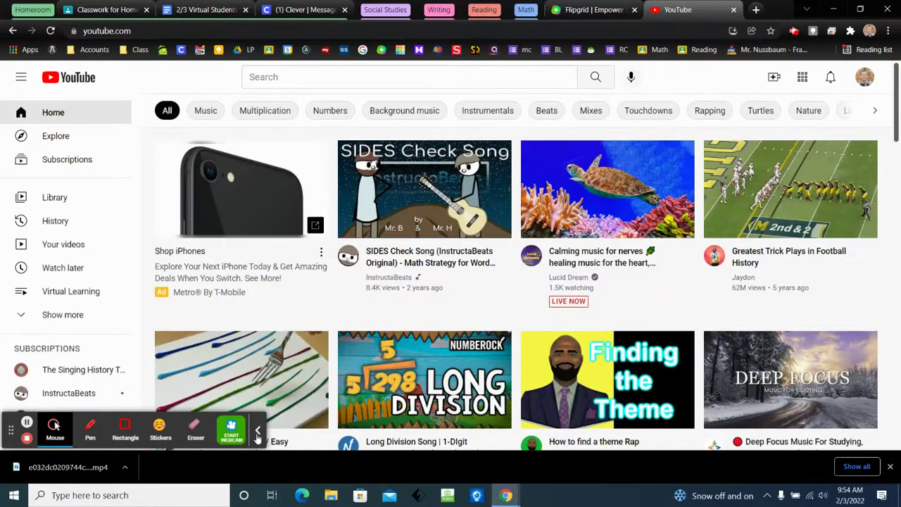
left_click(258, 430)
- Upload the downloaded MP4 via Create > Upload video and begin titling it 'Test for Paradis'
left_click(774, 77)
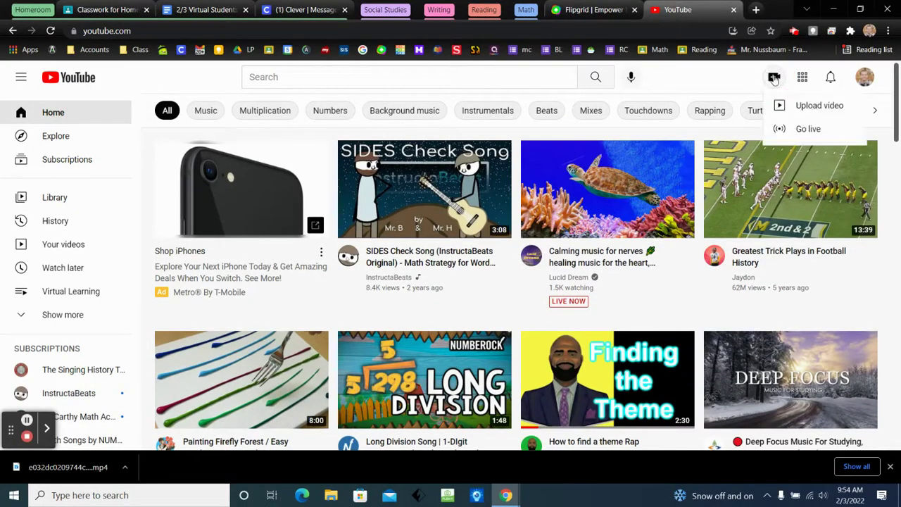
left_click(790, 105)
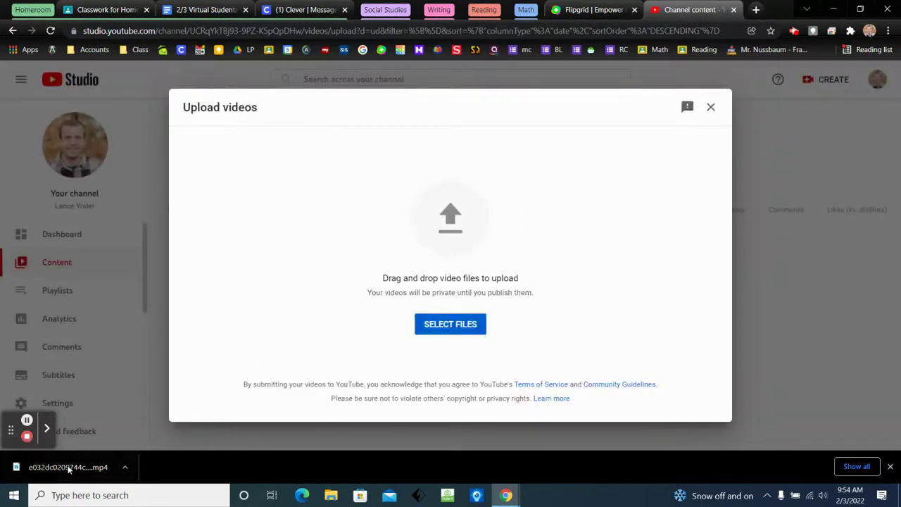
left_click_drag(64, 472, 408, 225)
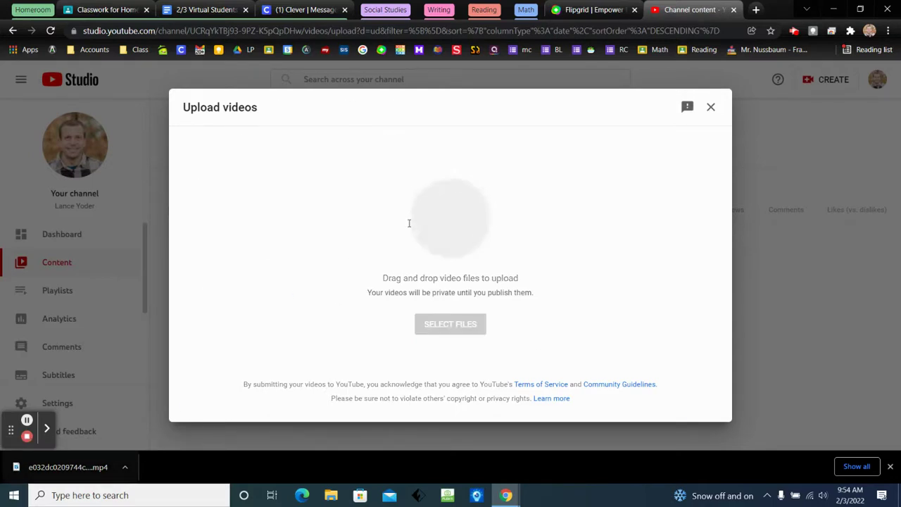
type("Test for Paradis")
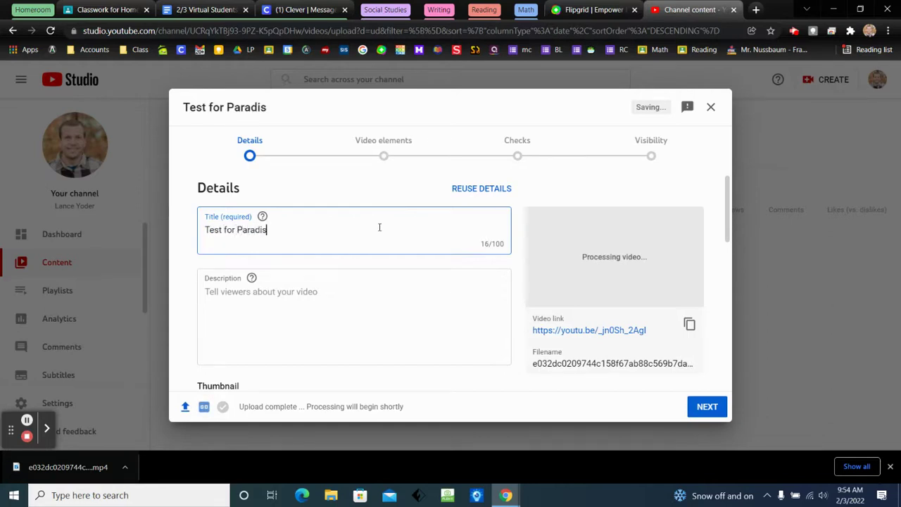
- Mark the video as made for kids and advance through Details and Checks to Visibility
scroll(469, 334, "down", 5)
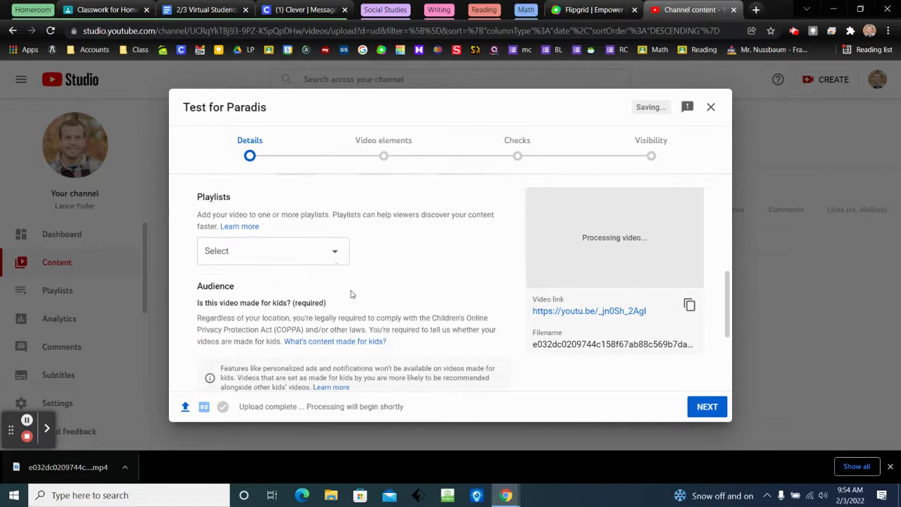
scroll(458, 359, "down", 2)
left_click(264, 262)
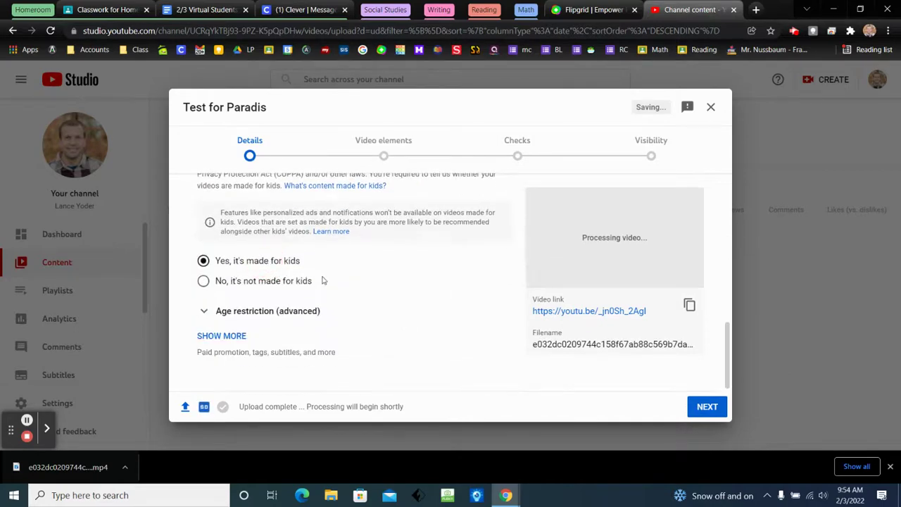
scroll(414, 317, "up", 4)
scroll(414, 314, "down", 4)
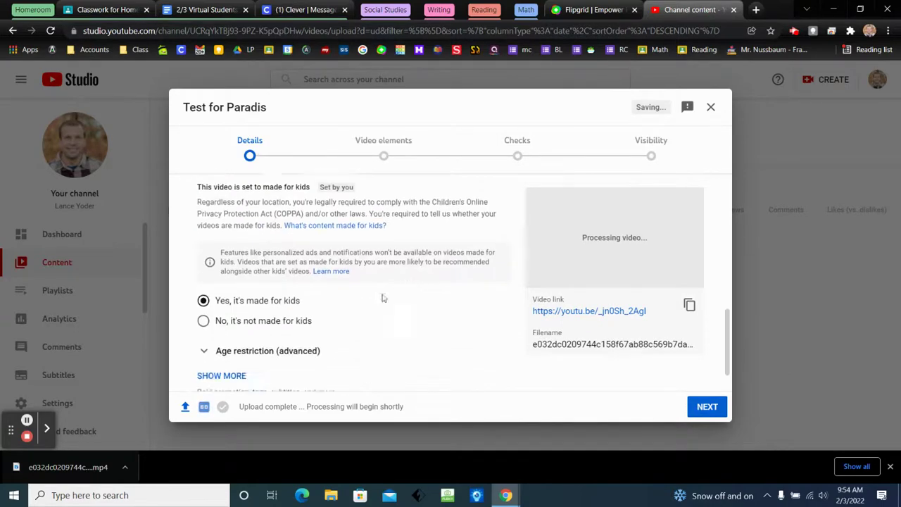
scroll(500, 283, "up", 3)
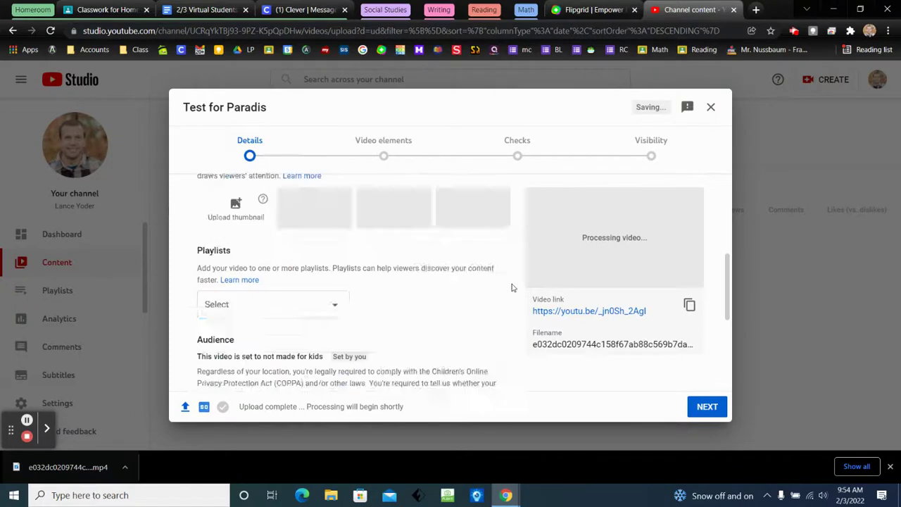
left_click(707, 407)
left_click(708, 407)
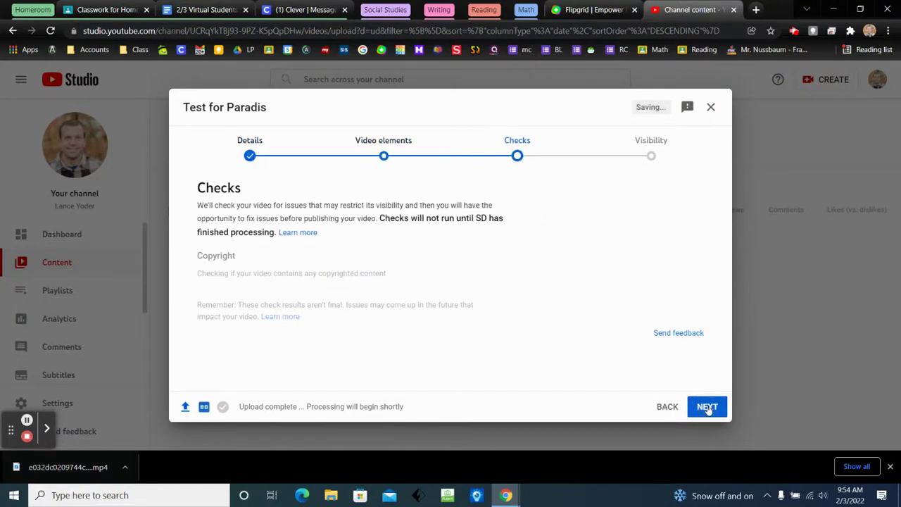
left_click(707, 407)
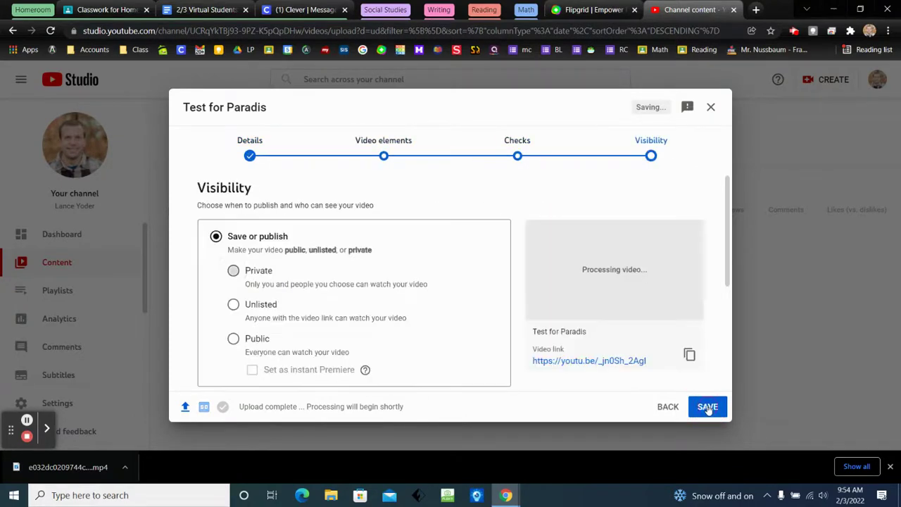
- Set the video to Unlisted, save it, and dismiss the processing notice
left_click(262, 305)
scroll(419, 316, "down", 3)
scroll(417, 315, "up", 3)
scroll(619, 381, "down", 2)
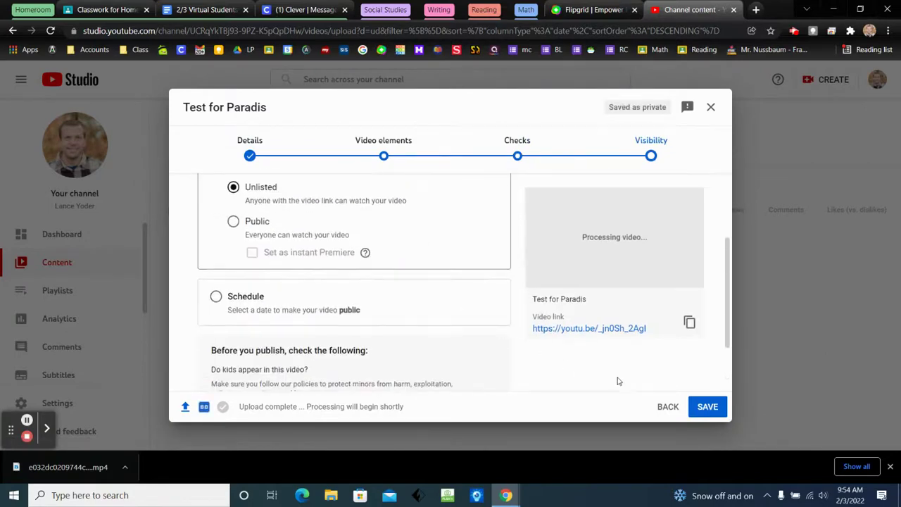
left_click(707, 407)
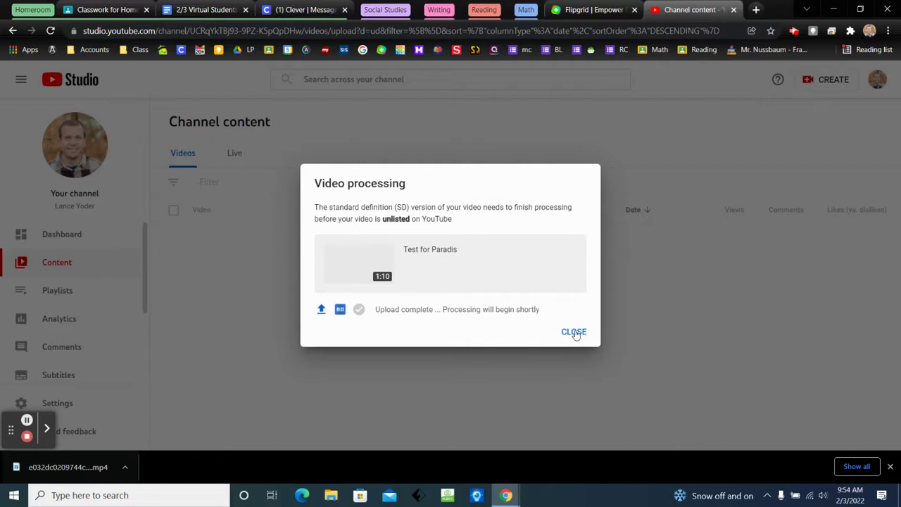
left_click(574, 333)
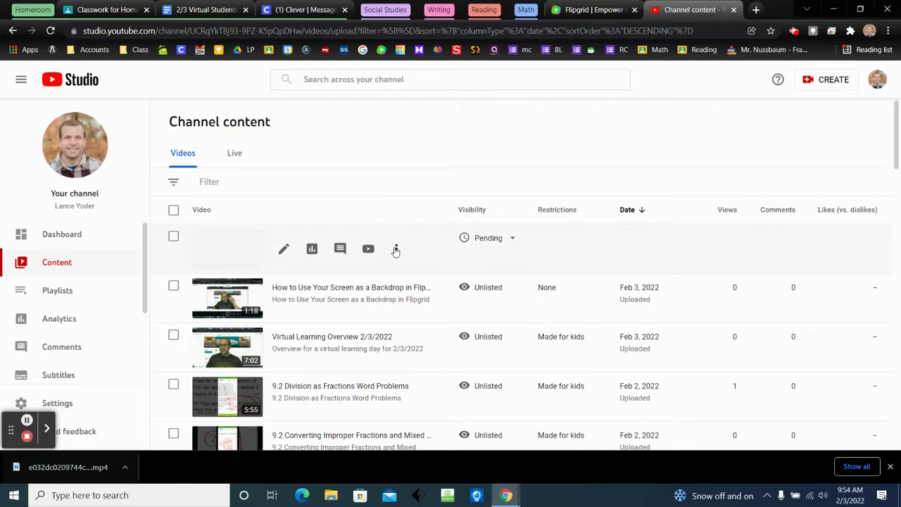
- Copy the video's shareable link and switch to the Homeroom 5Y Classwork tab
left_click(396, 248)
left_click(393, 251)
left_click(366, 272)
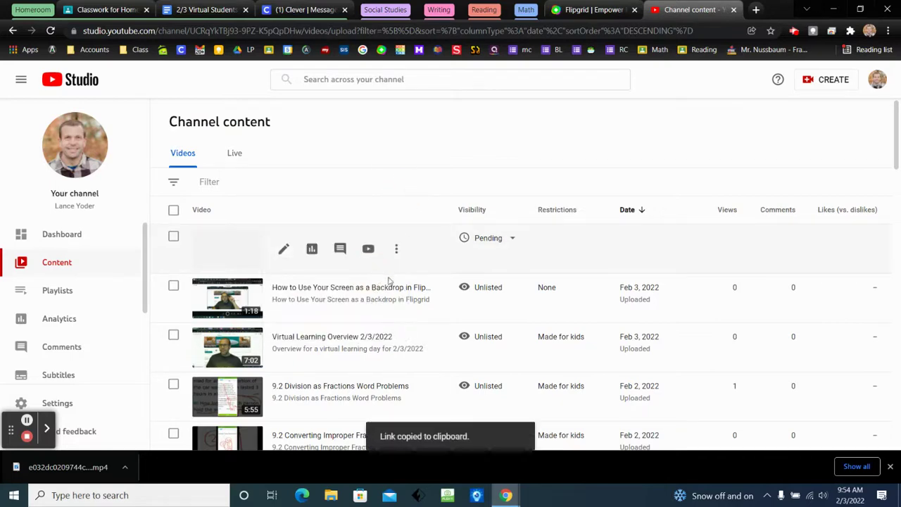
left_click(100, 10)
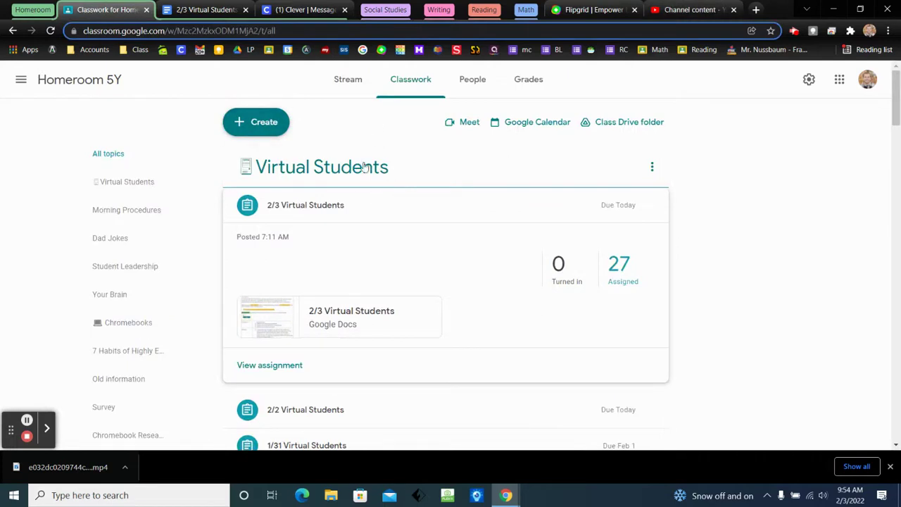
- Start a new announcement on the class Stream with All students deselected as recipients
left_click(250, 122)
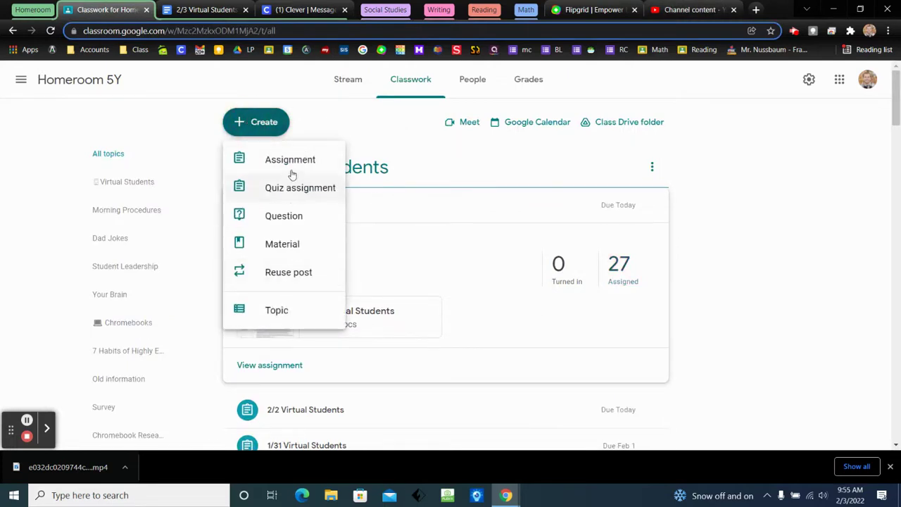
left_click(346, 79)
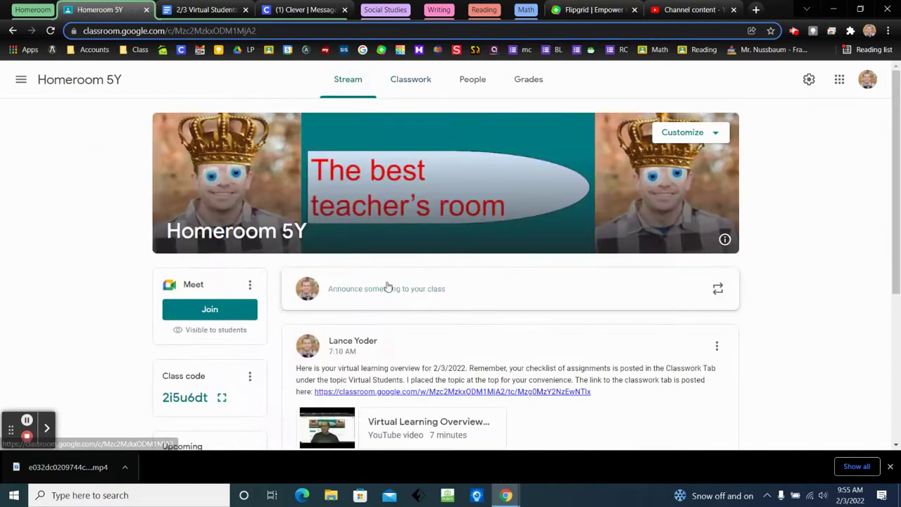
left_click(389, 296)
scroll(435, 289, "down", 1)
left_click(440, 196)
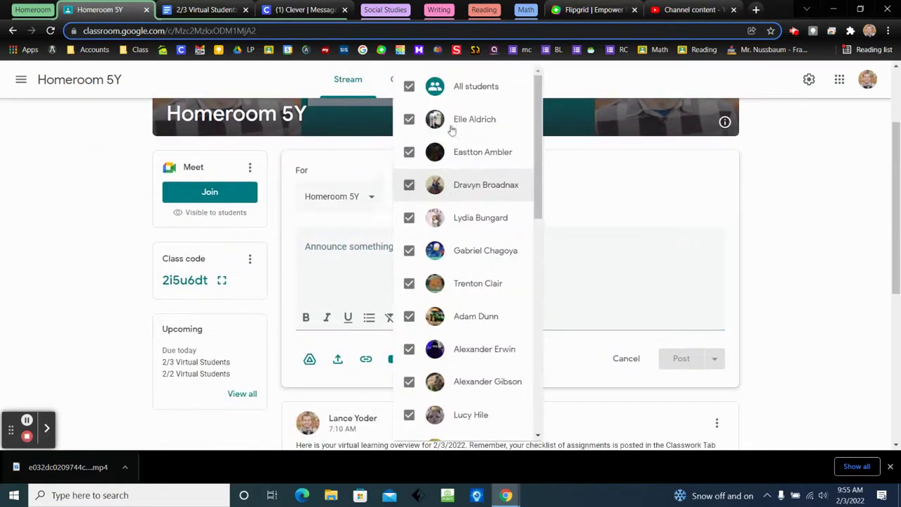
left_click(444, 88)
left_click(609, 287)
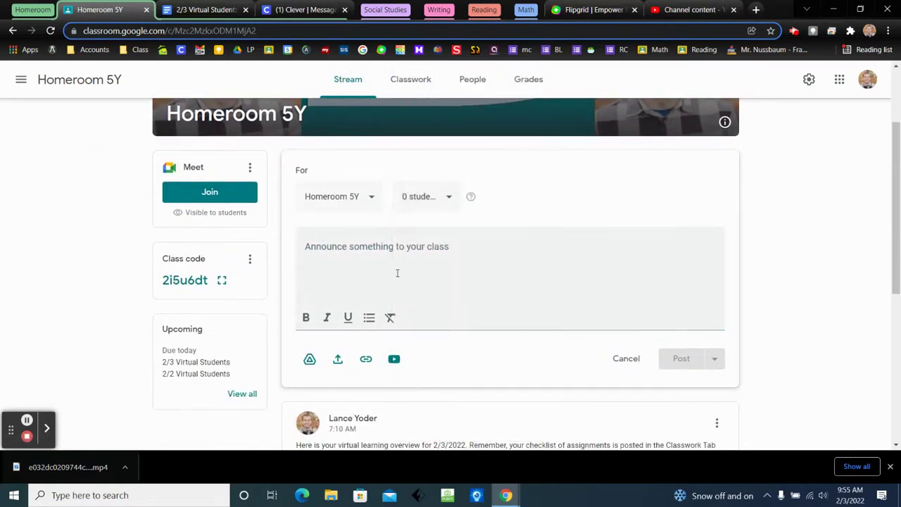
- Attach the Test for Paradis YouTube video by pasting its link, searching, and adding it
left_click(395, 361)
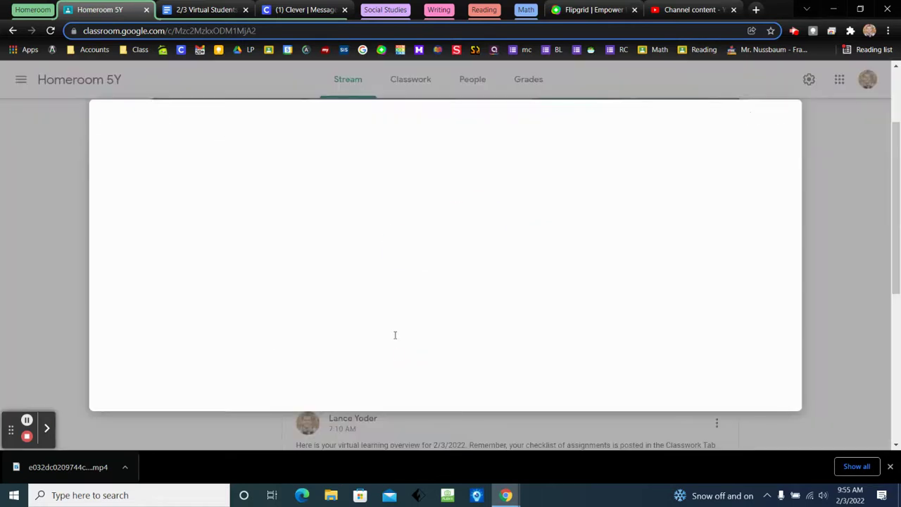
right_click(357, 335)
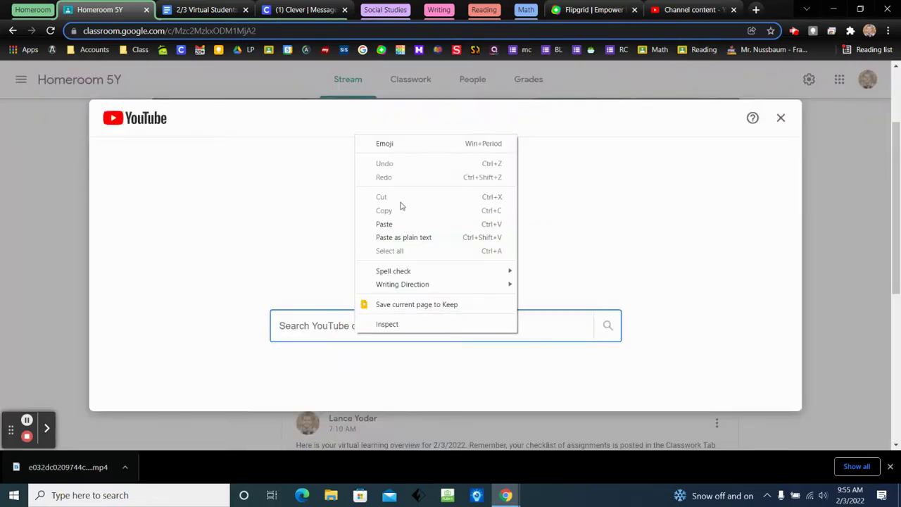
left_click(402, 223)
left_click(608, 326)
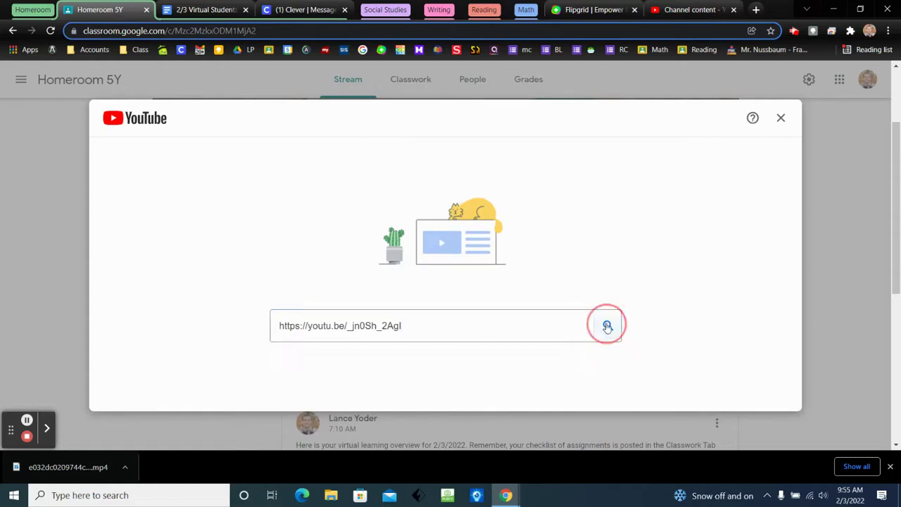
left_click(737, 386)
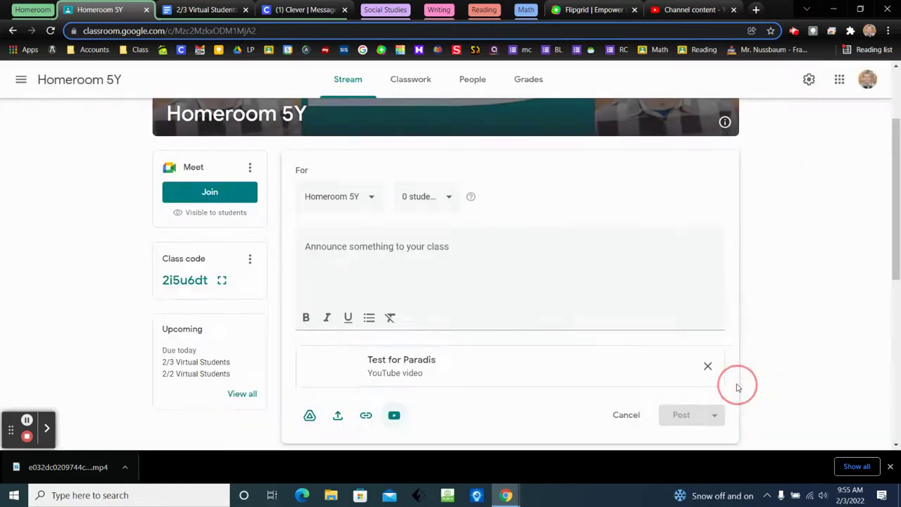
scroll(517, 302, "down", 2)
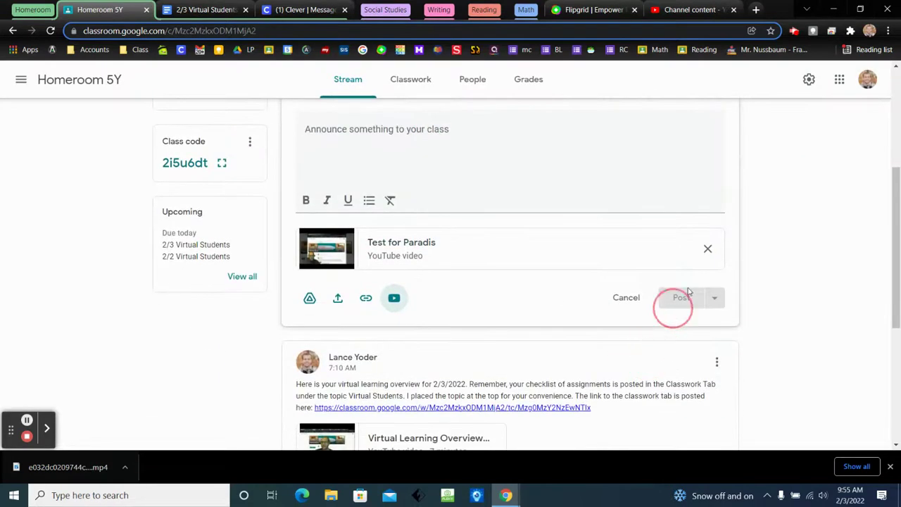
- Remove the Test for Paradis attachment and cancel the draft announcement
left_click(503, 291)
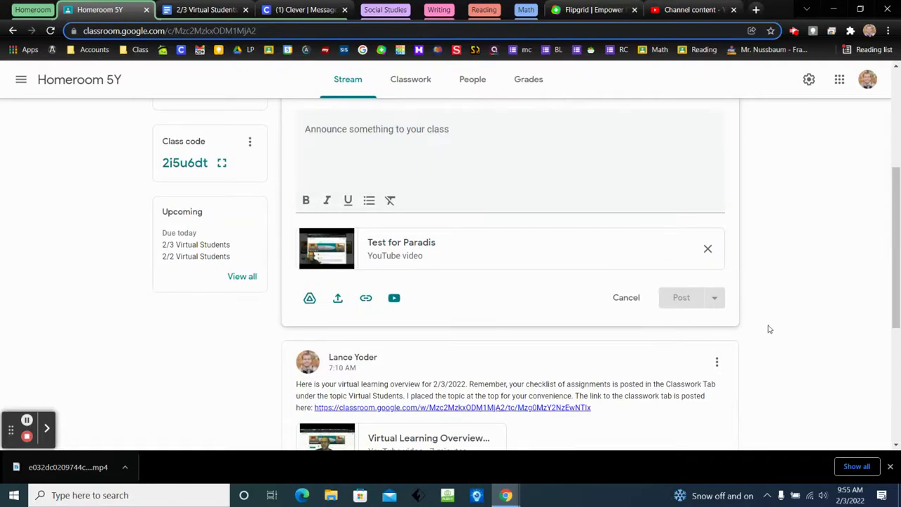
scroll(738, 276, "up", 3)
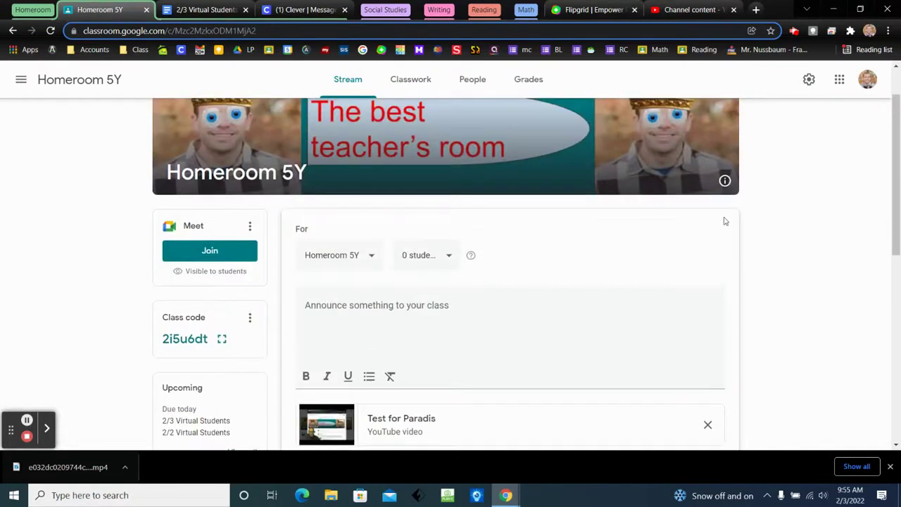
scroll(725, 311, "down", 3)
left_click(707, 306)
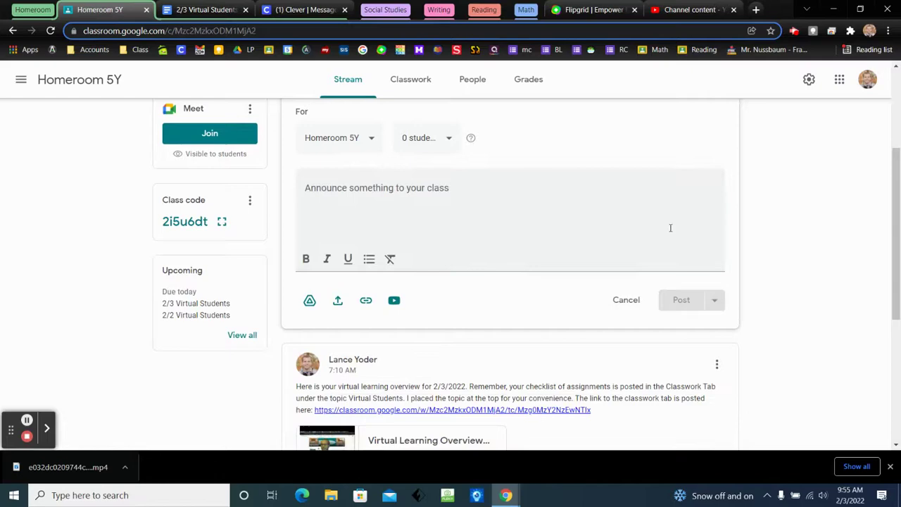
scroll(670, 228, "up", 3)
left_click(725, 288)
scroll(453, 316, "down", 3)
left_click(629, 301)
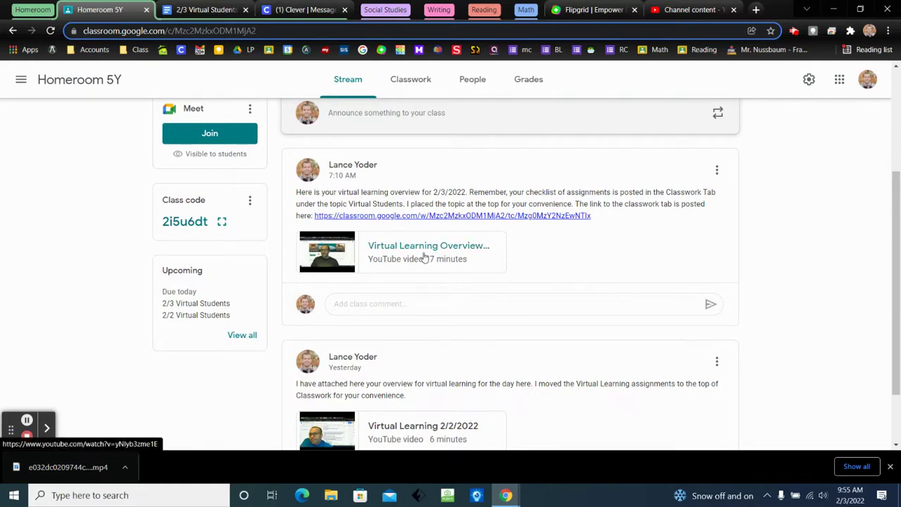
- Play, pause, and close the Virtual Learning Overview video in the stream
left_click(424, 258)
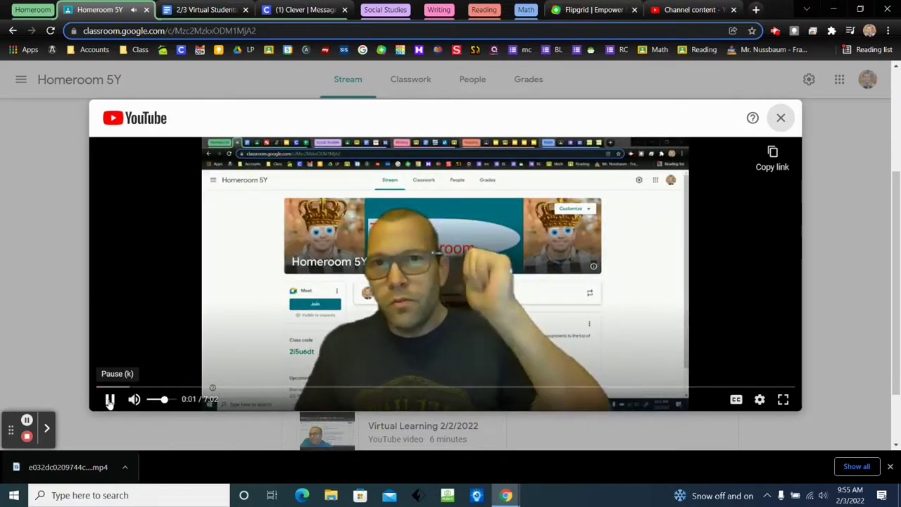
left_click(109, 399)
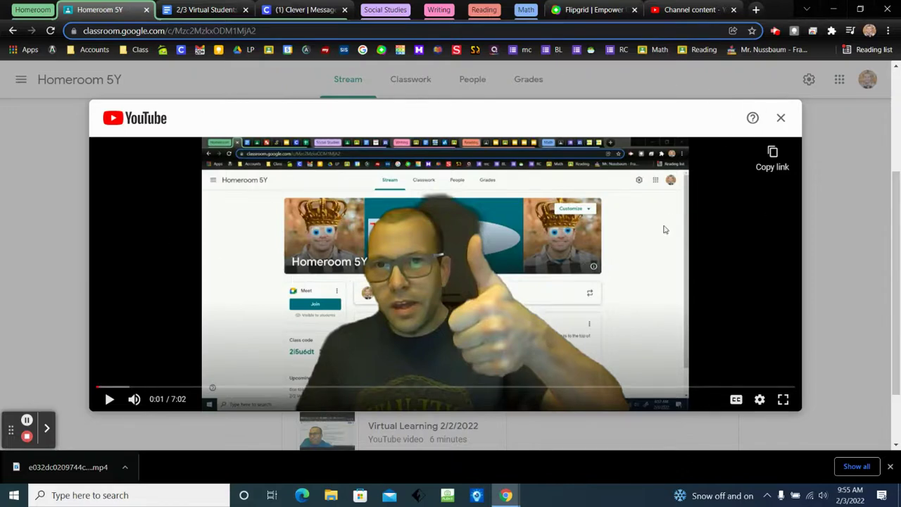
left_click(782, 120)
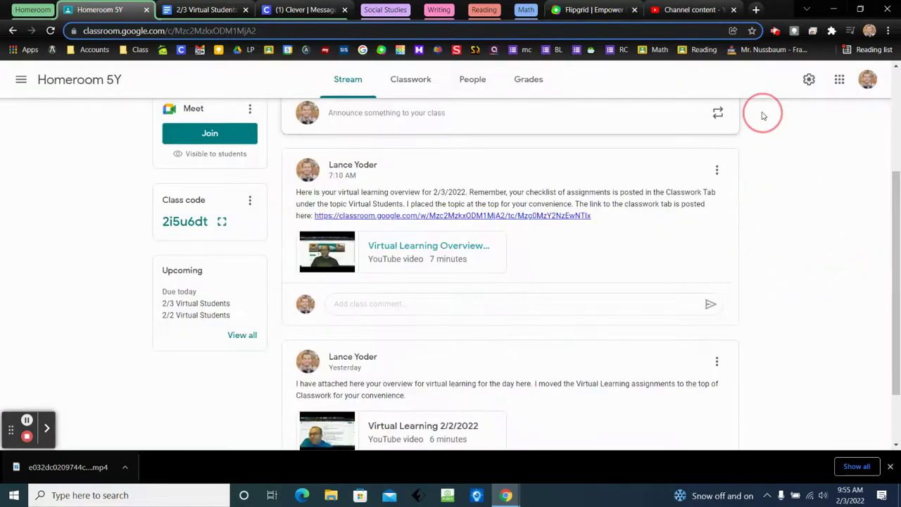